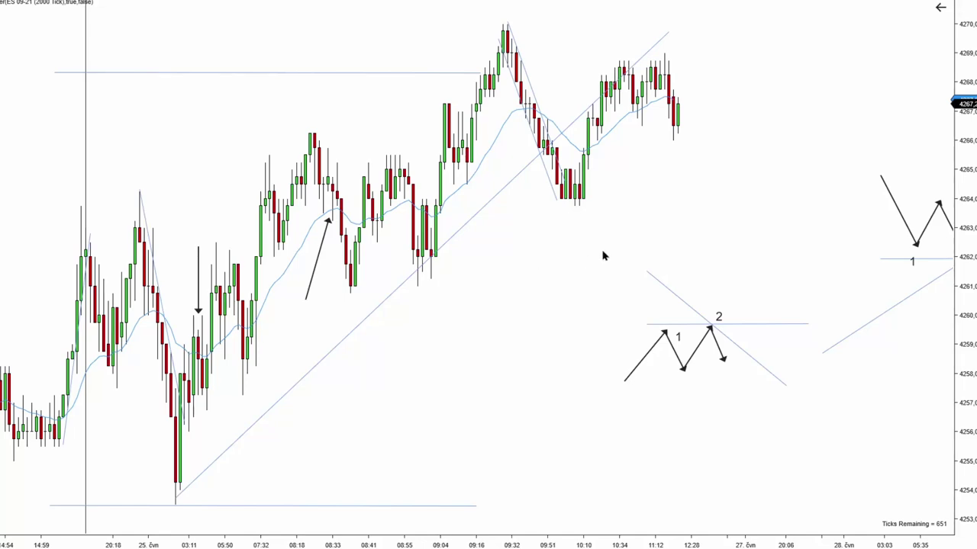
Step: Examine the 25 June price action alongside the two pattern sketches with numbered touches 1 and 2
{"action": "left_click_drag", "start_coordinate": [639, 242], "coordinate": [517, 245]}
{"action": "left_click_drag", "start_coordinate": [637, 213], "coordinate": [525, 215]}
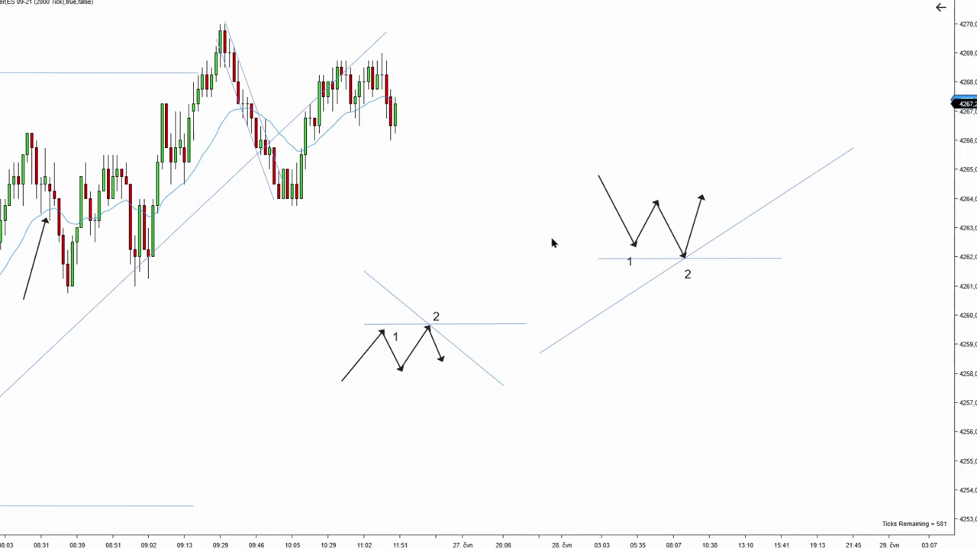
{"action": "left_click_drag", "start_coordinate": [532, 237], "coordinate": [561, 233]}
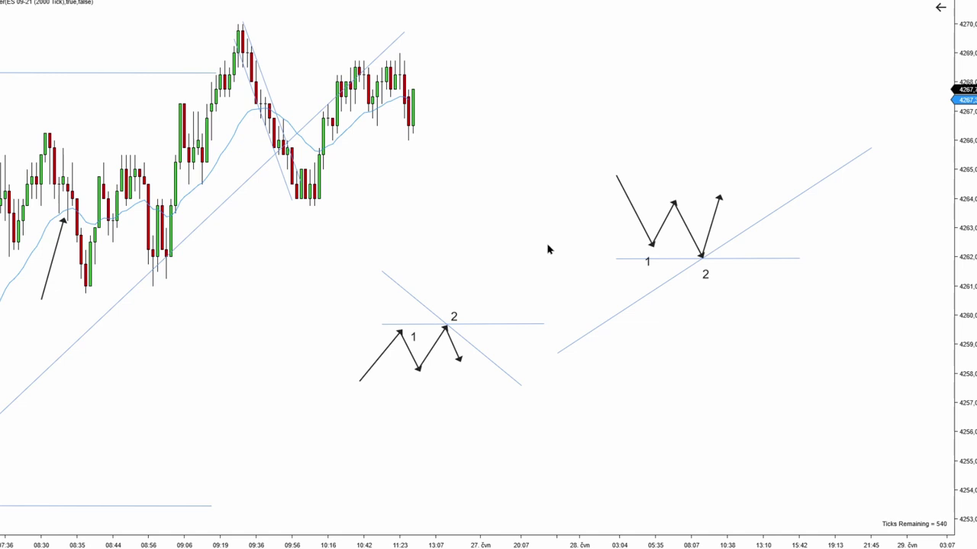
{"action": "scroll", "coordinate": [547, 234], "scroll_direction": "up", "scroll_amount": 1}
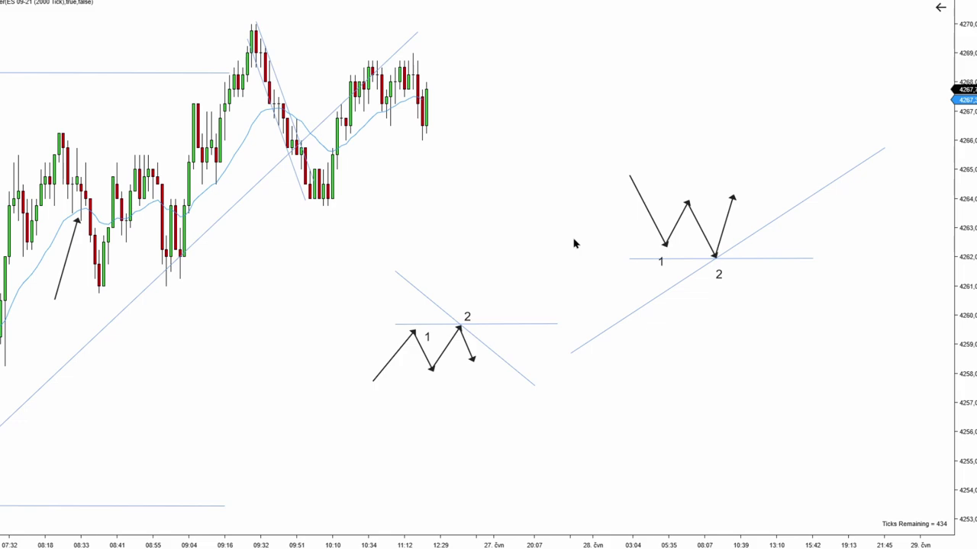
{"action": "scroll", "coordinate": [578, 226], "scroll_direction": "up", "scroll_amount": 6}
{"action": "scroll", "coordinate": [469, 334], "scroll_direction": "up", "scroll_amount": 8}
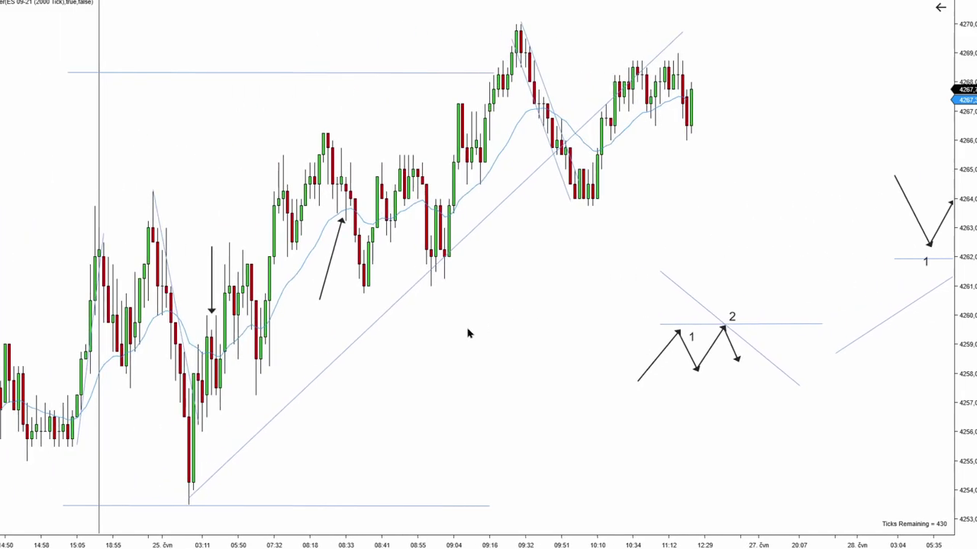
{"action": "scroll", "coordinate": [468, 333], "scroll_direction": "up", "scroll_amount": 9}
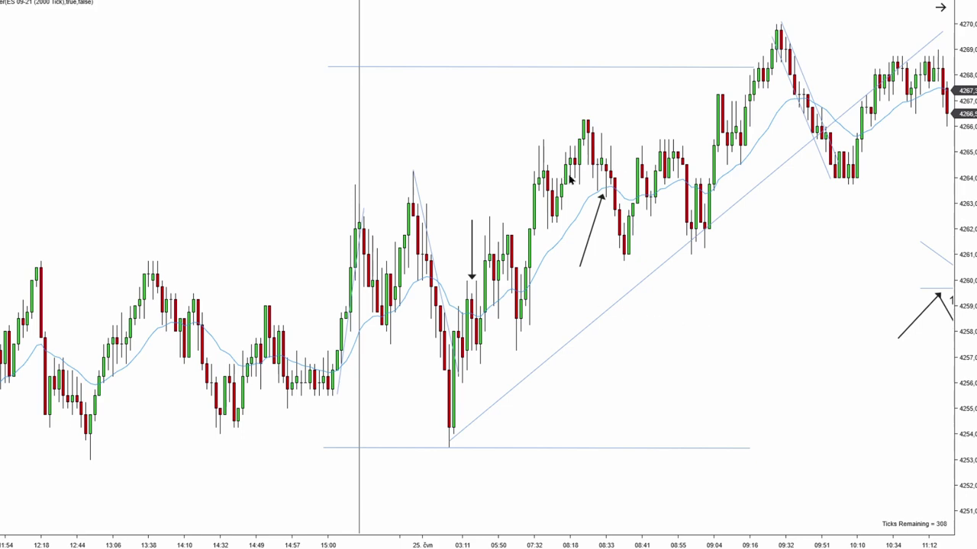
{"action": "left_click_drag", "start_coordinate": [687, 331], "coordinate": [371, 331]}
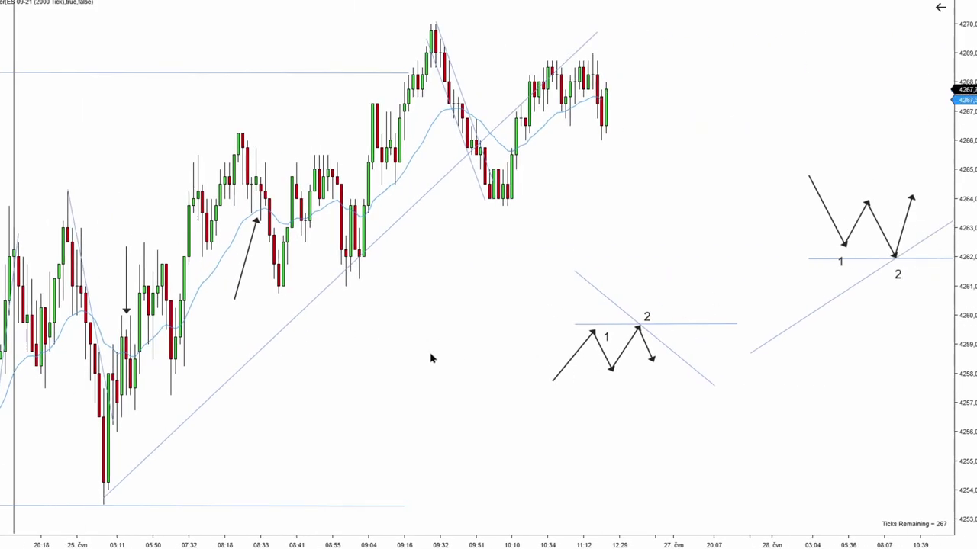
{"action": "scroll", "coordinate": [432, 358], "scroll_direction": "up", "scroll_amount": 5}
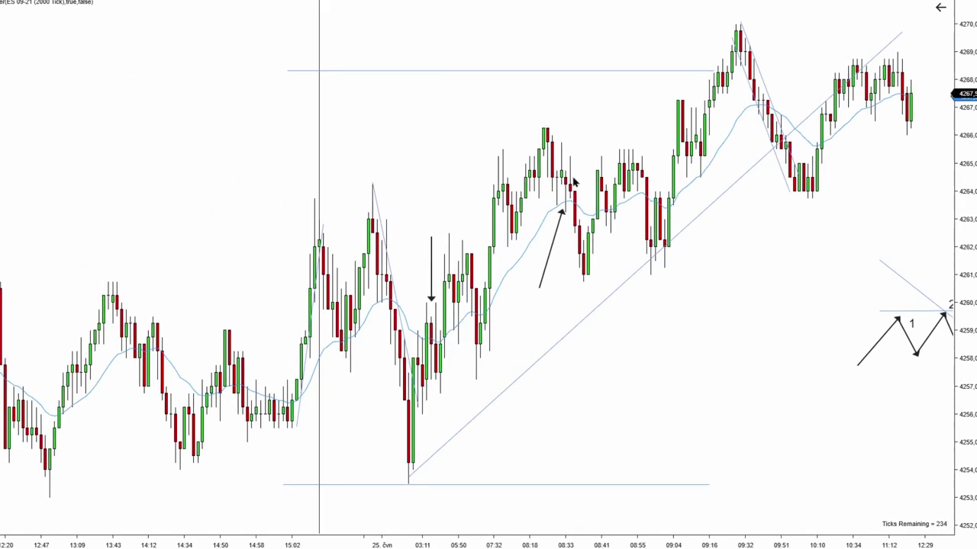
{"action": "left_click_drag", "start_coordinate": [541, 299], "coordinate": [567, 290]}
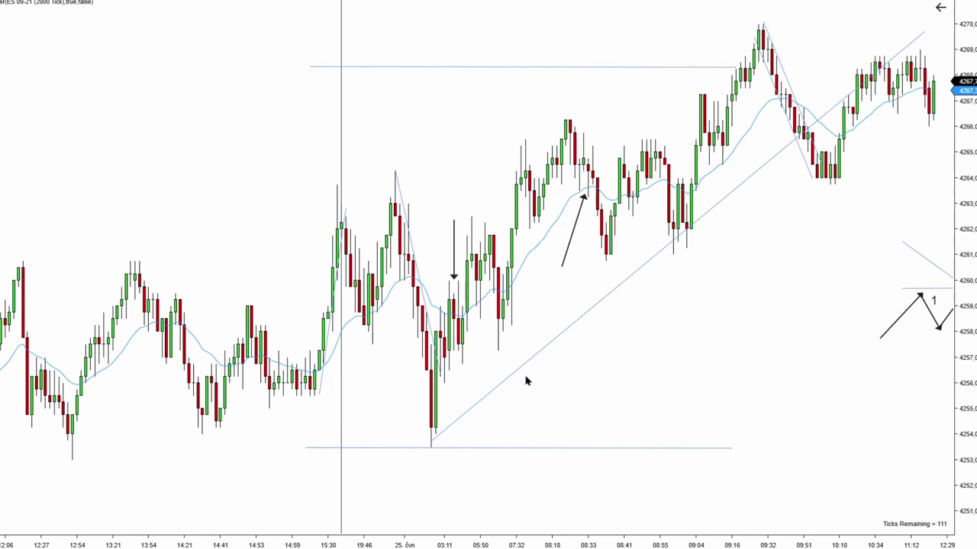
Step: Draw two upward arrows parallel to the rising channel at the start of 24 June, one on each side
{"action": "left_click_drag", "start_coordinate": [405, 369], "coordinate": [503, 132]}
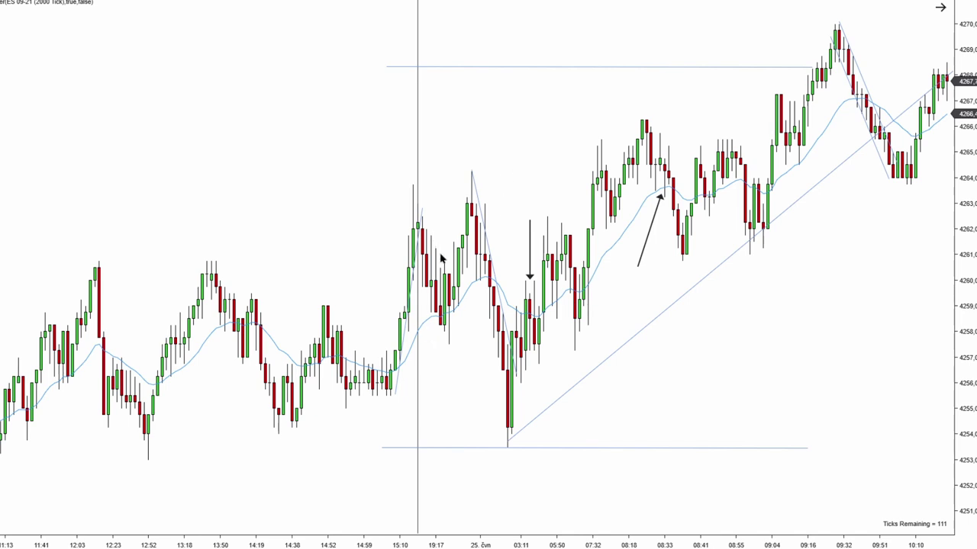
{"action": "scroll", "coordinate": [212, 303], "scroll_direction": "up", "scroll_amount": 10}
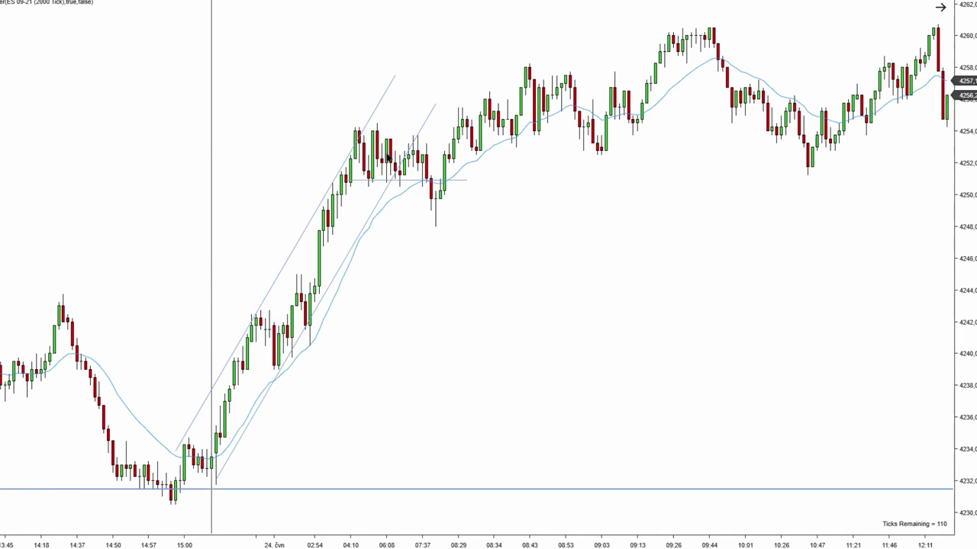
{"action": "mouse_move", "coordinate": [255, 464]}
{"action": "left_mouse_down"}
{"action": "mouse_move", "coordinate": [351, 366]}
{"action": "mouse_move", "coordinate": [404, 239]}
{"action": "left_mouse_up"}
{"action": "mouse_move", "coordinate": [158, 383]}
{"action": "left_mouse_down"}
{"action": "mouse_move", "coordinate": [312, 173]}
{"action": "mouse_move", "coordinate": [320, 135]}
{"action": "left_mouse_up"}
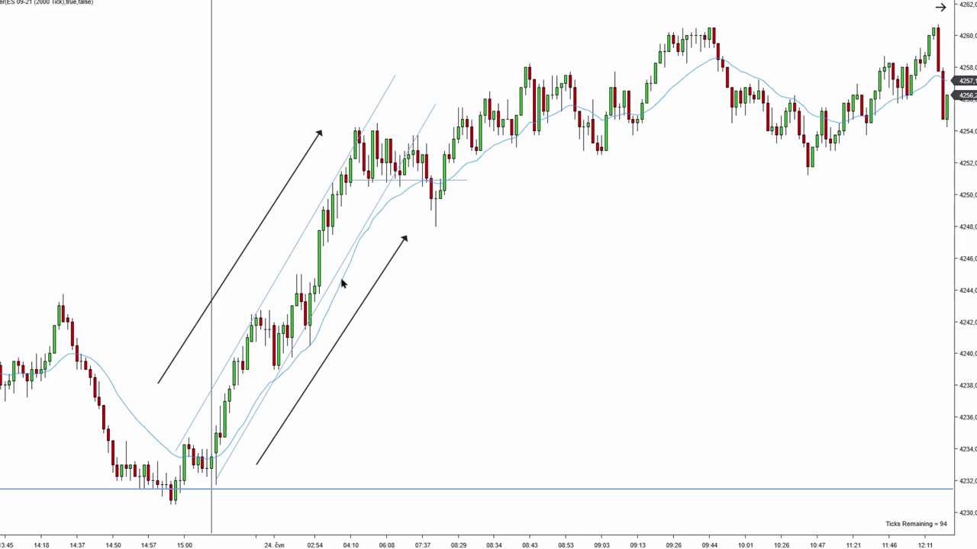
Step: Trace the price swings around the start of 25 June with a zigzag of five arrows, from about 15:00 to 03:11
{"action": "scroll", "coordinate": [682, 283], "scroll_direction": "down", "scroll_amount": 15}
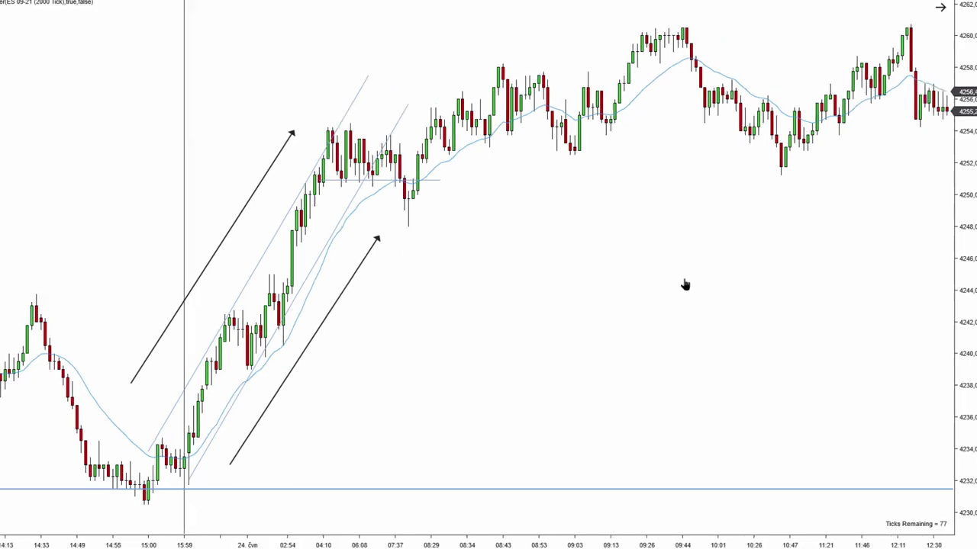
{"action": "scroll", "coordinate": [422, 389], "scroll_direction": "up", "scroll_amount": 2}
{"action": "scroll", "coordinate": [541, 386], "scroll_direction": "up", "scroll_amount": 2}
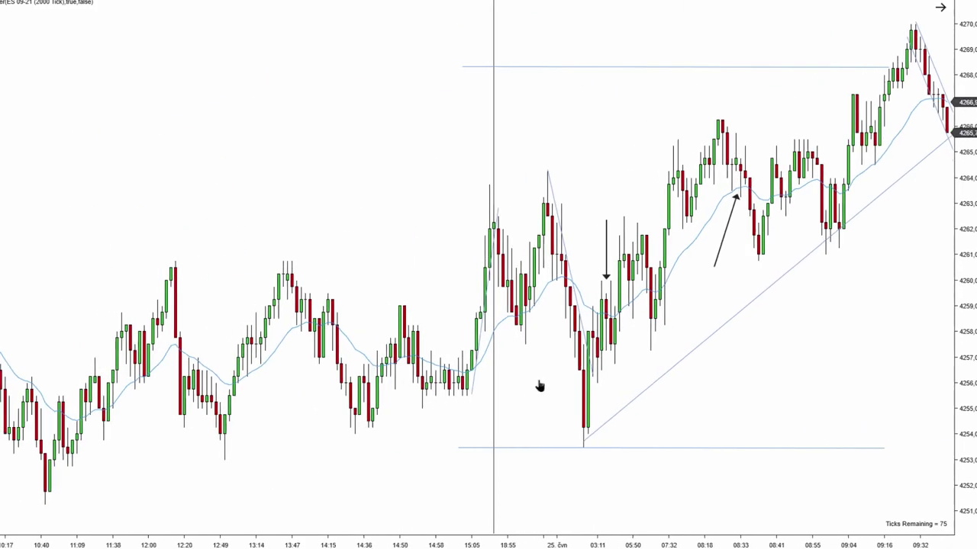
{"action": "mouse_move", "coordinate": [487, 390]}
{"action": "left_mouse_down"}
{"action": "mouse_move", "coordinate": [509, 252]}
{"action": "mouse_move", "coordinate": [507, 186]}
{"action": "mouse_move", "coordinate": [539, 344]}
{"action": "mouse_move", "coordinate": [573, 210]}
{"action": "mouse_move", "coordinate": [569, 179]}
{"action": "mouse_move", "coordinate": [580, 405]}
{"action": "mouse_move", "coordinate": [600, 438]}
{"action": "mouse_move", "coordinate": [615, 292]}
{"action": "left_mouse_up"}
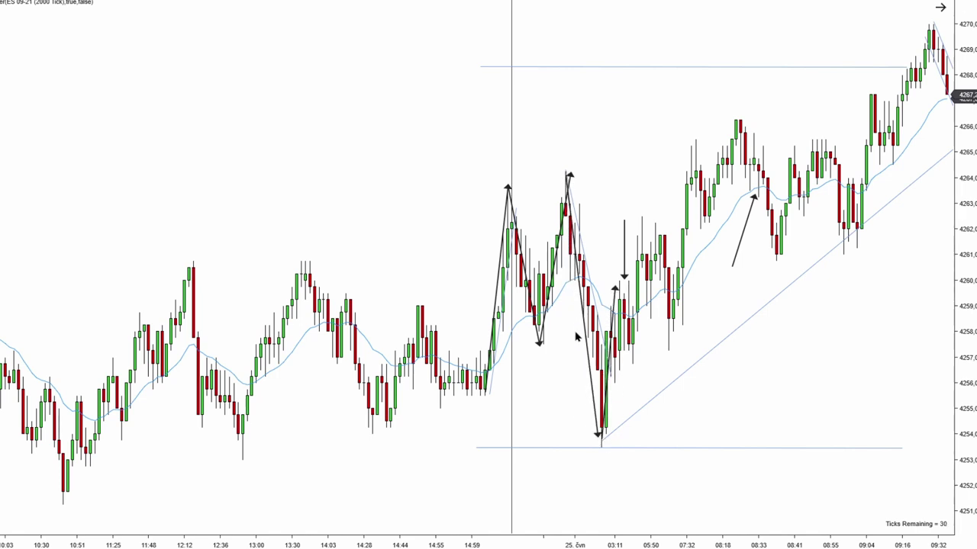
{"action": "left_click_drag", "start_coordinate": [577, 336], "coordinate": [562, 337]}
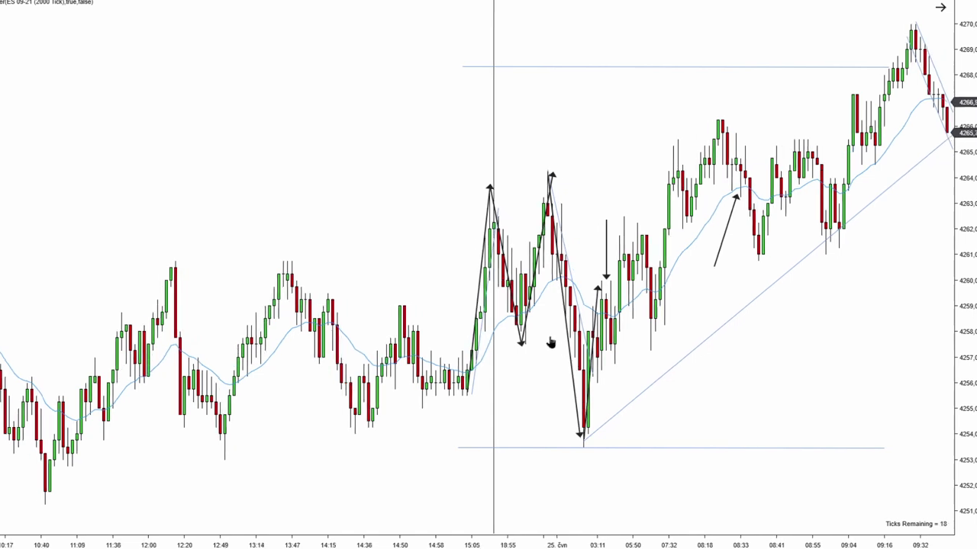
{"action": "left_click_drag", "start_coordinate": [557, 344], "coordinate": [544, 344]}
Step: Delete the first four arrows of the zigzag over the price swings
{"action": "scroll", "coordinate": [541, 338], "scroll_direction": "down", "scroll_amount": 3}
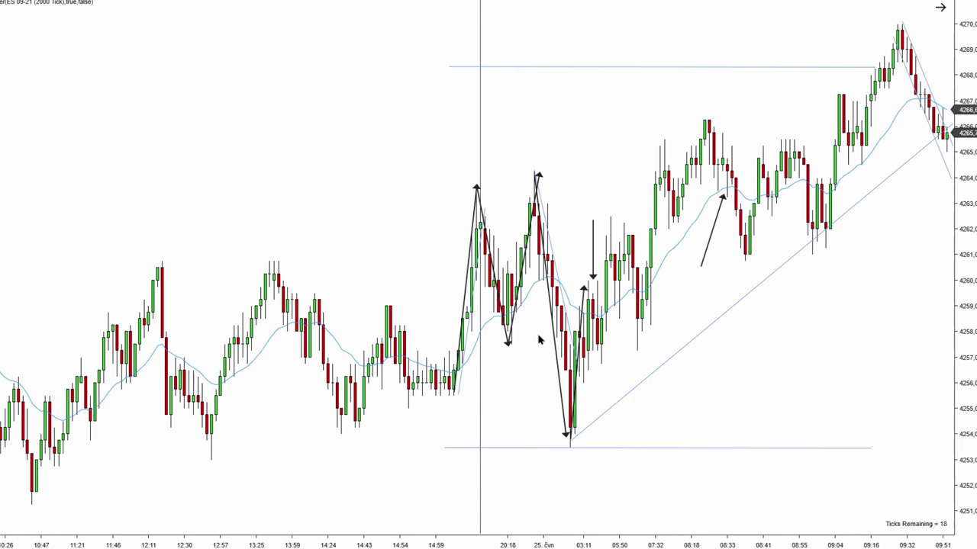
{"action": "scroll", "coordinate": [697, 371], "scroll_direction": "down", "scroll_amount": 10}
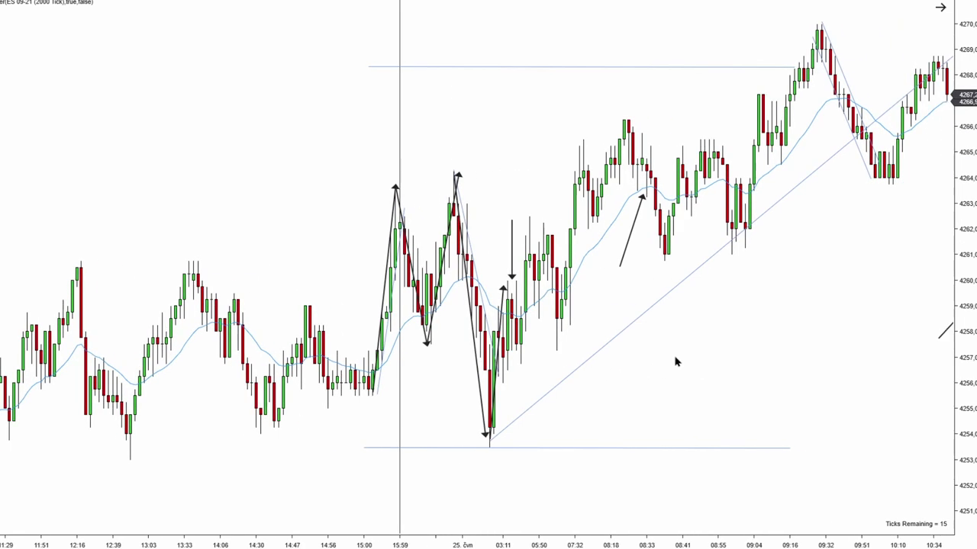
{"action": "left_click", "coordinate": [479, 357]}
{"action": "key", "text": "Delete"}
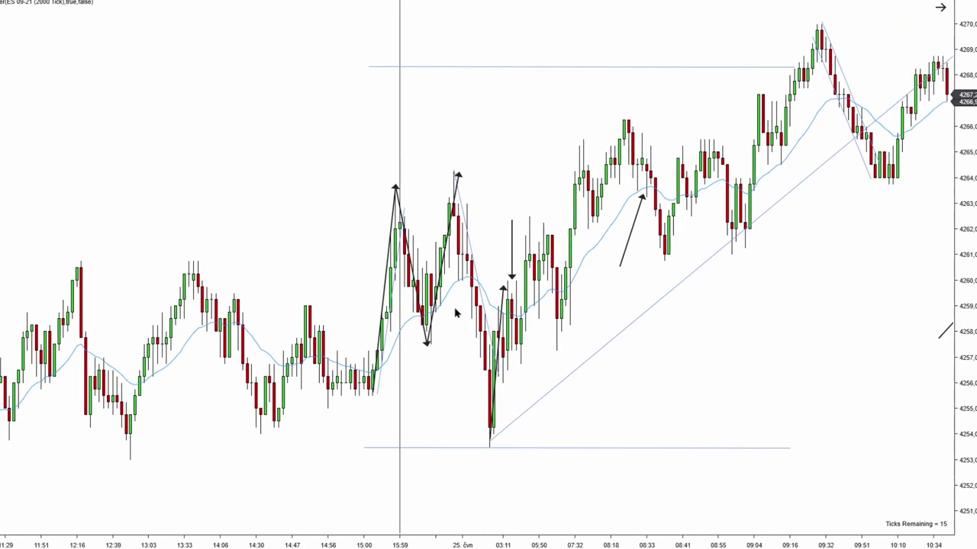
{"action": "left_click", "coordinate": [439, 272]}
{"action": "key", "text": "Delete"}
{"action": "left_click", "coordinate": [415, 281]}
{"action": "key", "text": "Delete"}
{"action": "left_click", "coordinate": [386, 284]}
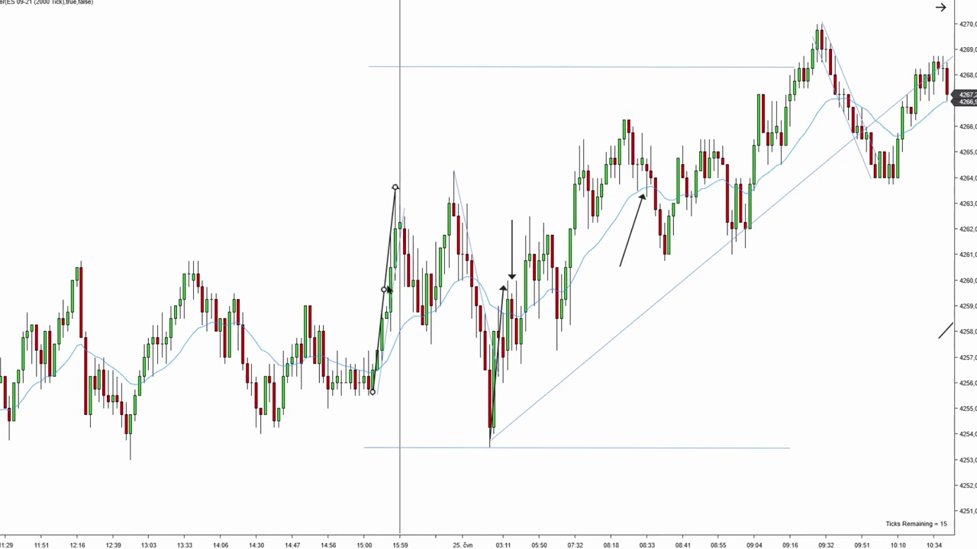
{"action": "key", "text": "Delete"}
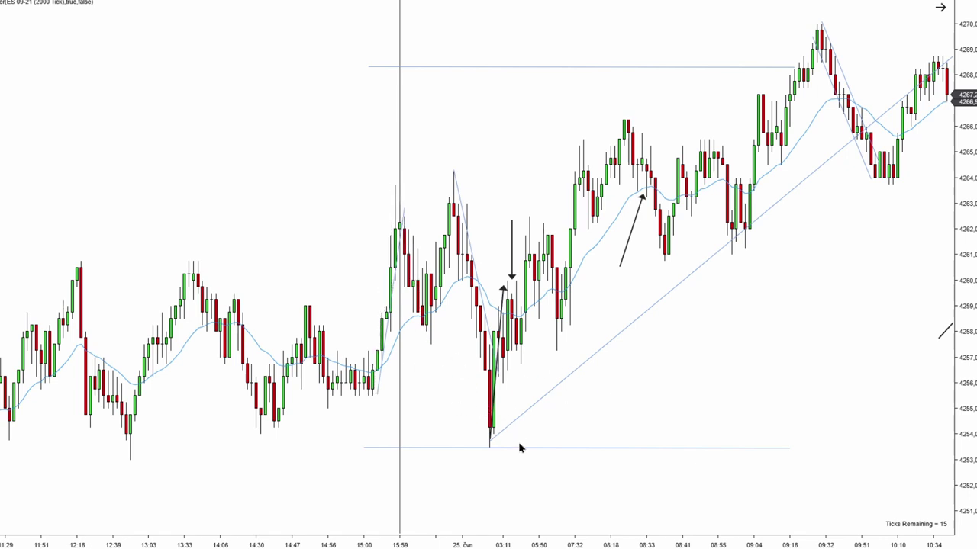
Step: Move the two horizontal levels to about 4256.5 and 4262.25, and delete the last zigzag arrow between them
{"action": "left_click_drag", "start_coordinate": [522, 447], "coordinate": [486, 370]}
{"action": "left_click_drag", "start_coordinate": [572, 68], "coordinate": [497, 222]}
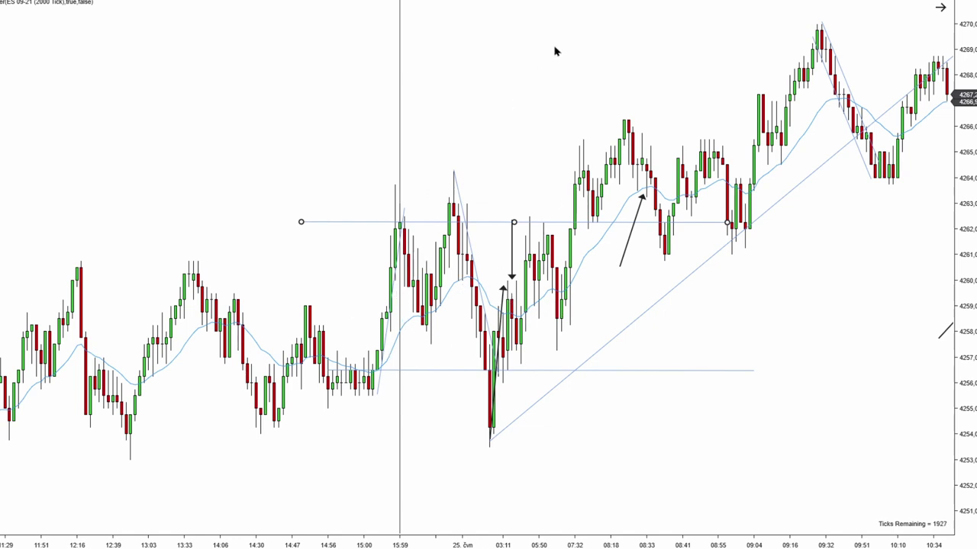
{"action": "left_click", "coordinate": [499, 303]}
{"action": "key", "text": "Delete"}
Step: Duplicate the steep rising line near 15:59 and the falling line after it, forming a narrow parallel channel around each price leg
{"action": "left_click", "coordinate": [387, 331]}
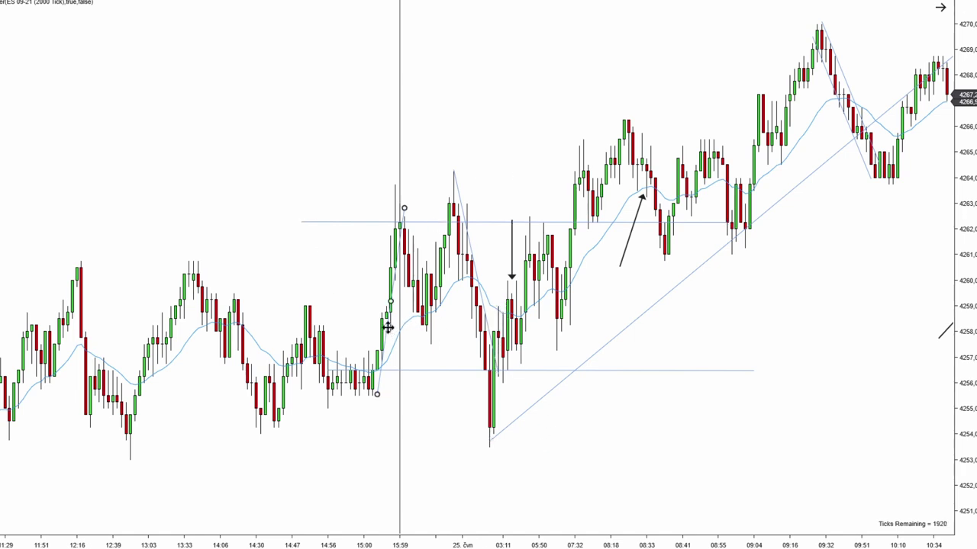
{"action": "left_click_drag", "start_coordinate": [388, 332], "coordinate": [380, 330]}
{"action": "left_click", "coordinate": [441, 353]}
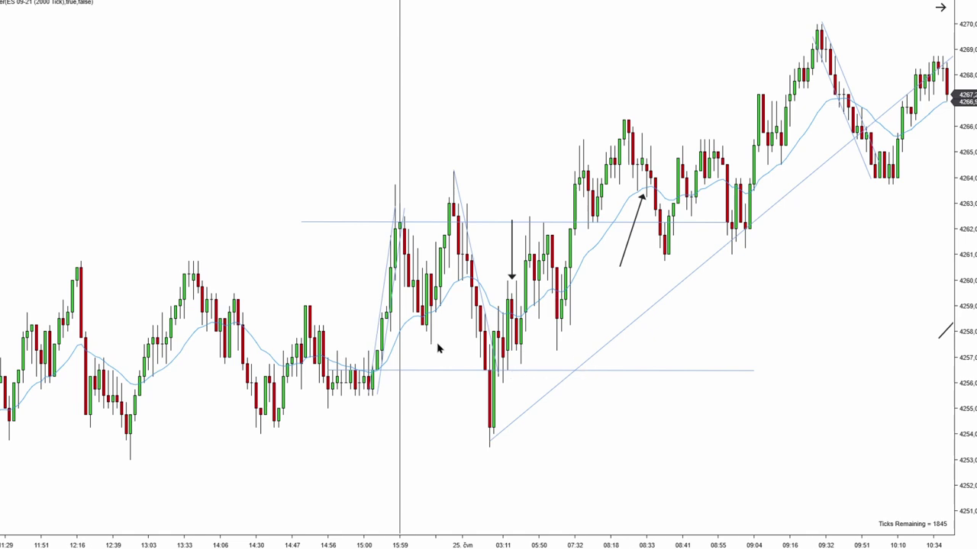
{"action": "scroll", "coordinate": [438, 349], "scroll_direction": "down", "scroll_amount": 3}
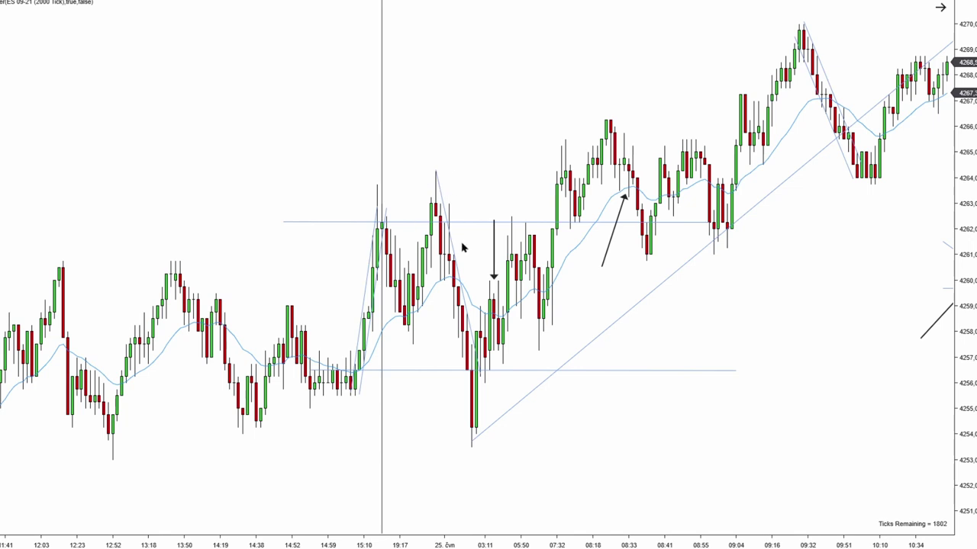
{"action": "left_click_drag", "start_coordinate": [460, 255], "coordinate": [449, 280]}
Step: Place a green up arrow under the pullback candle at the lower horizontal level, shortly after 03:11 on 25 June
{"action": "scroll", "coordinate": [625, 421], "scroll_direction": "down", "scroll_amount": 2}
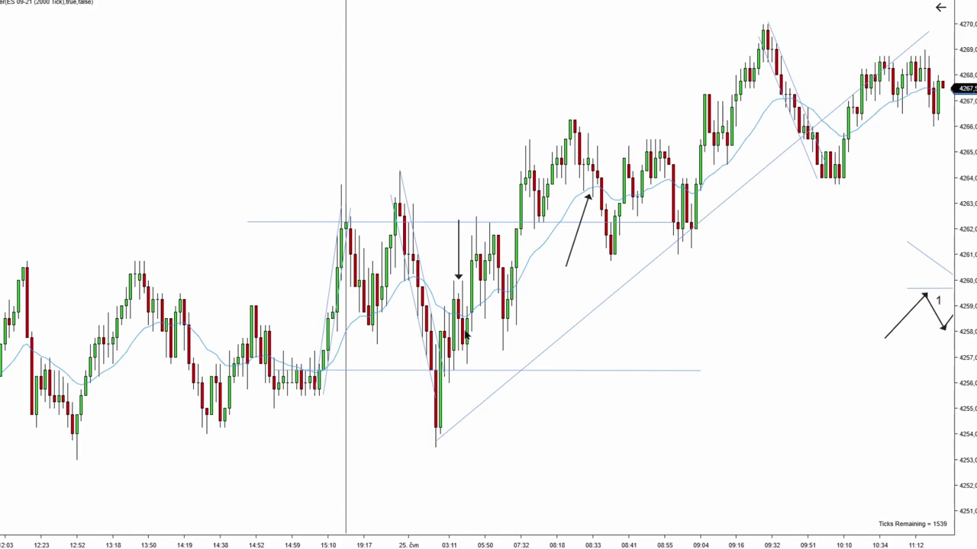
{"action": "scroll", "coordinate": [632, 348], "scroll_direction": "down", "scroll_amount": 5}
{"action": "scroll", "coordinate": [631, 348], "scroll_direction": "down", "scroll_amount": 2}
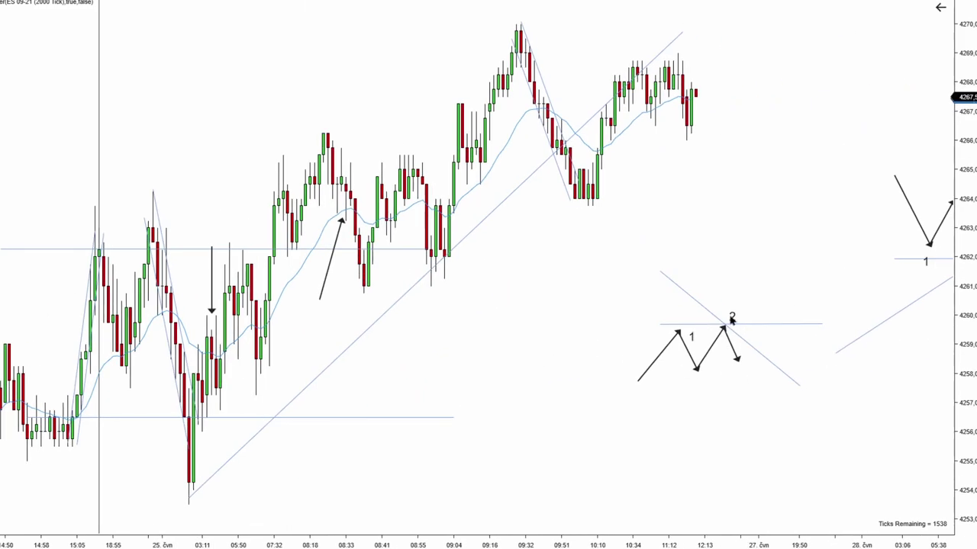
{"action": "scroll", "coordinate": [595, 373], "scroll_direction": "up", "scroll_amount": 8}
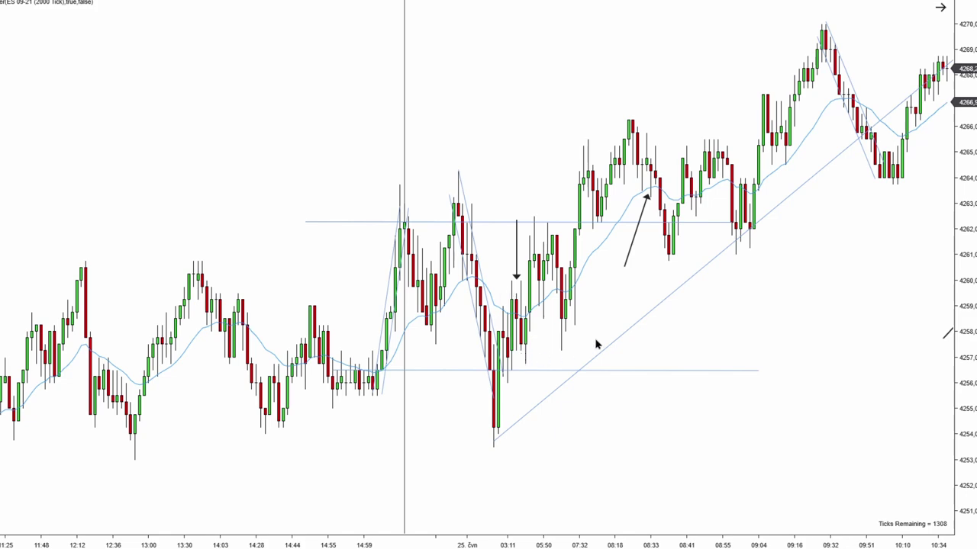
{"action": "scroll", "coordinate": [445, 331], "scroll_direction": "right", "scroll_amount": 10}
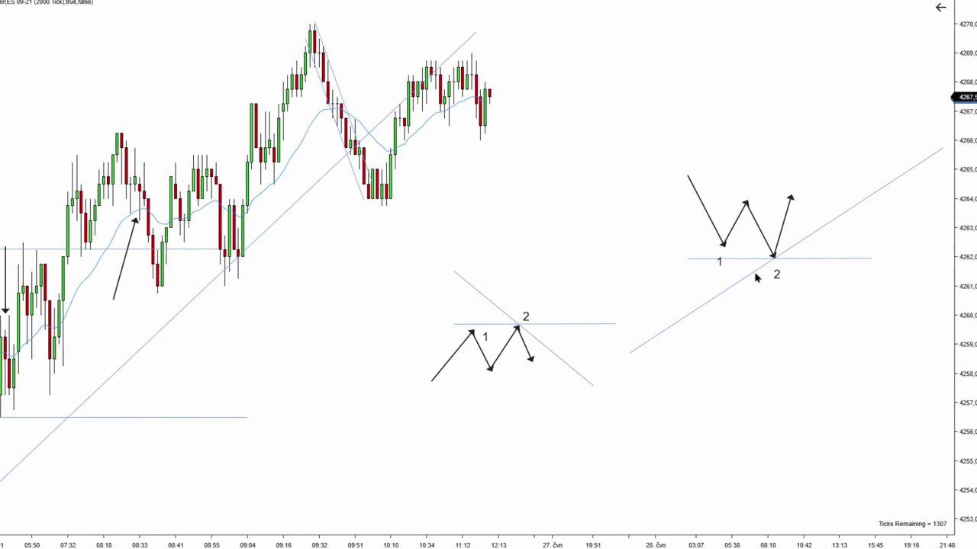
{"action": "left_click_drag", "start_coordinate": [232, 384], "coordinate": [614, 307]}
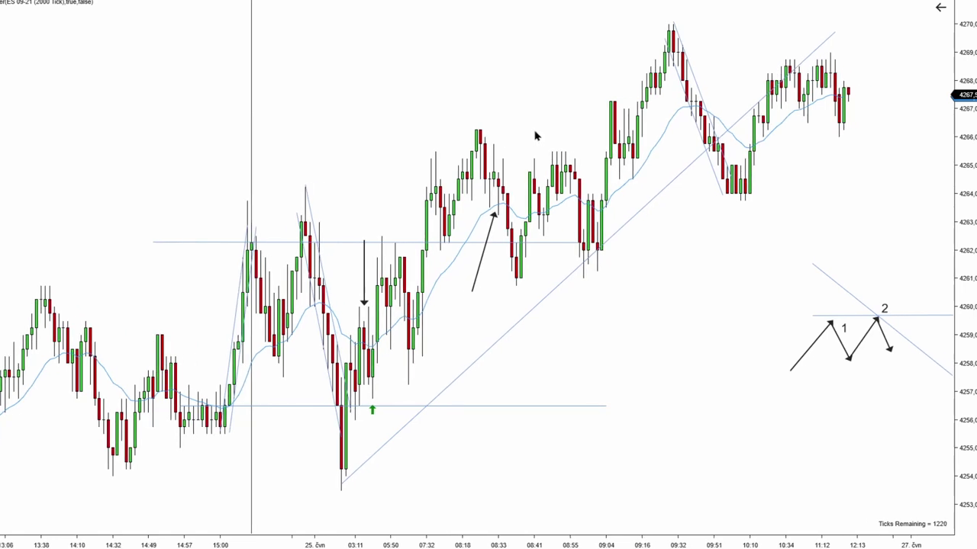
{"action": "left_click_drag", "start_coordinate": [534, 122], "coordinate": [427, 137]}
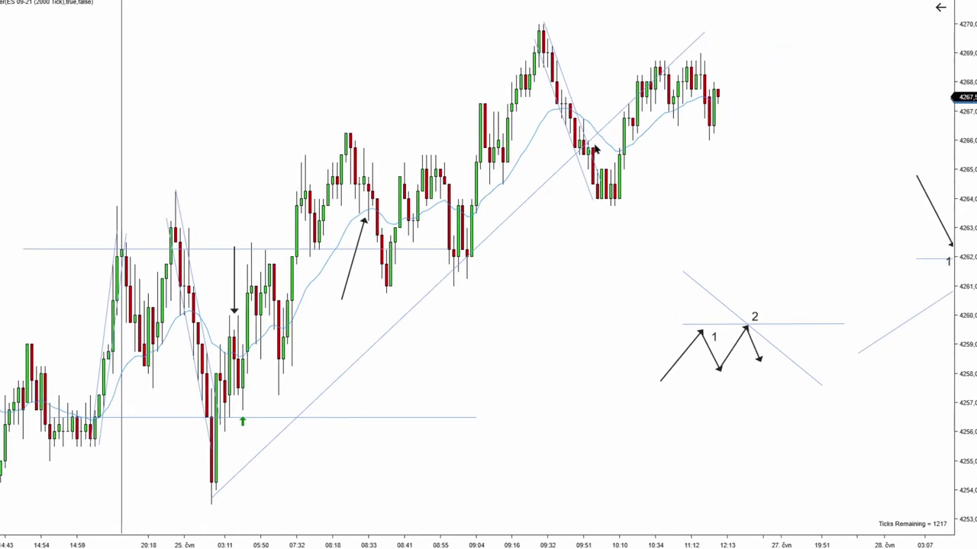
{"action": "left_click_drag", "start_coordinate": [602, 33], "coordinate": [587, 118]}
{"action": "left_click", "coordinate": [592, 100]}
{"action": "key", "text": "Delete"}
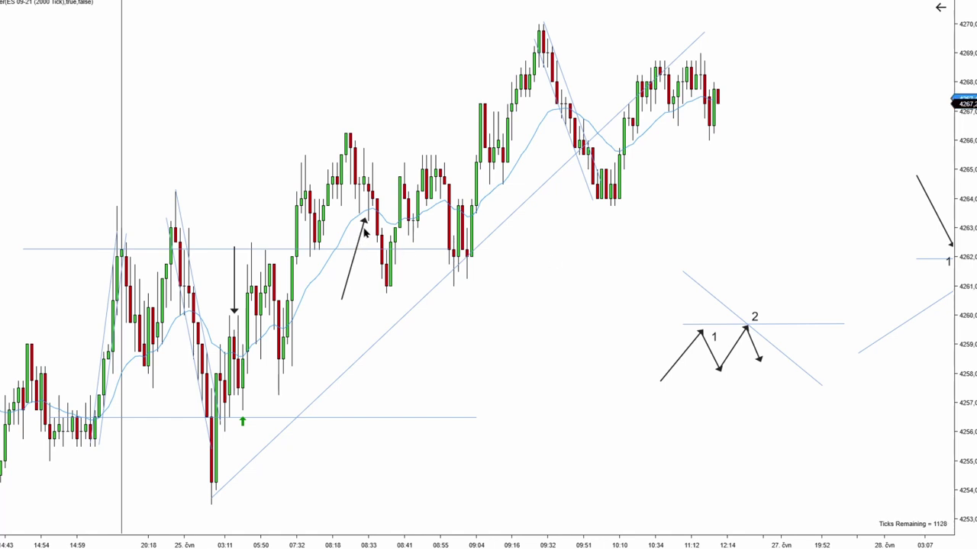
Step: Draw an upward arrow from the 25 June low to about 4262.3 and place a parallel copy along the next rising leg
{"action": "mouse_move", "coordinate": [340, 302]}
{"action": "left_mouse_down"}
{"action": "mouse_move", "coordinate": [442, 288]}
{"action": "mouse_move", "coordinate": [337, 294]}
{"action": "left_mouse_up"}
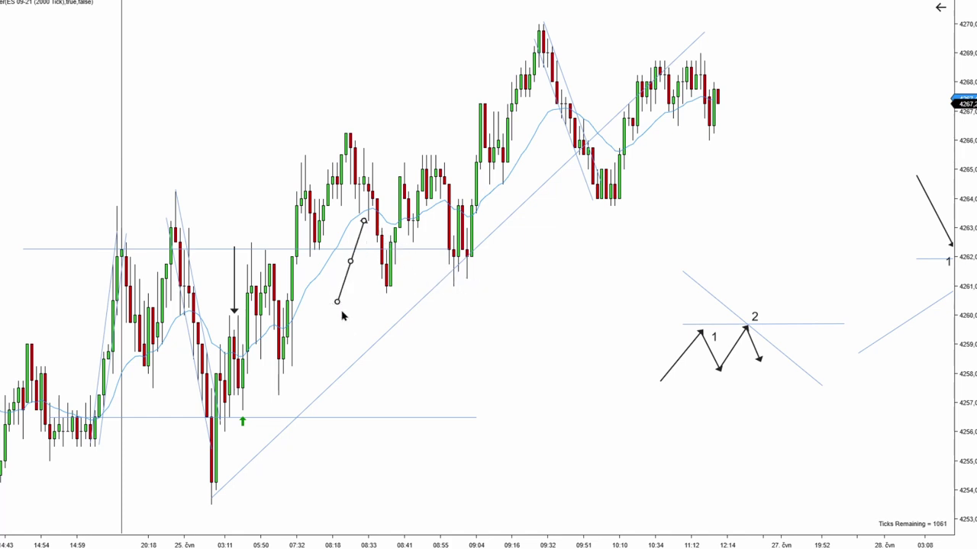
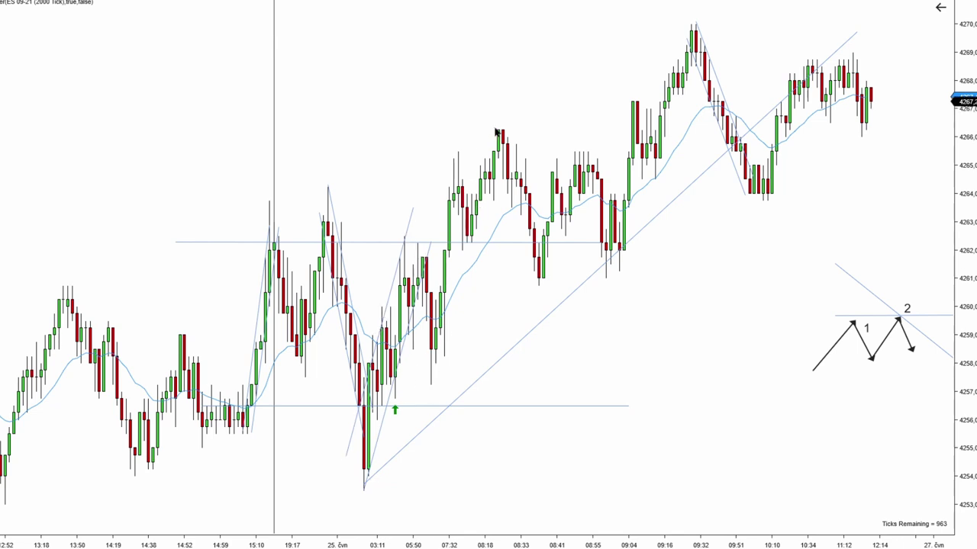
{"action": "left_click_drag", "start_coordinate": [364, 489], "coordinate": [406, 241]}
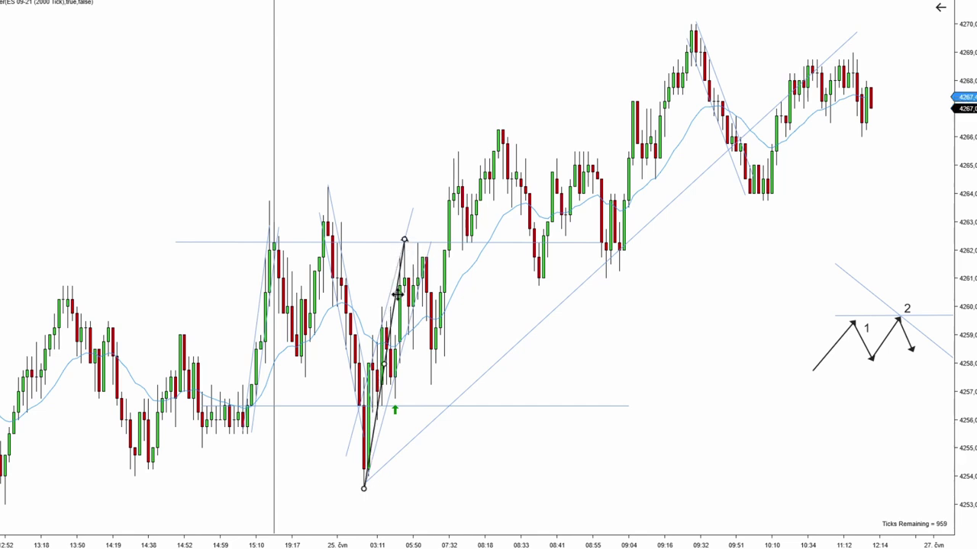
{"action": "left_click_drag", "start_coordinate": [394, 298], "coordinate": [465, 197]}
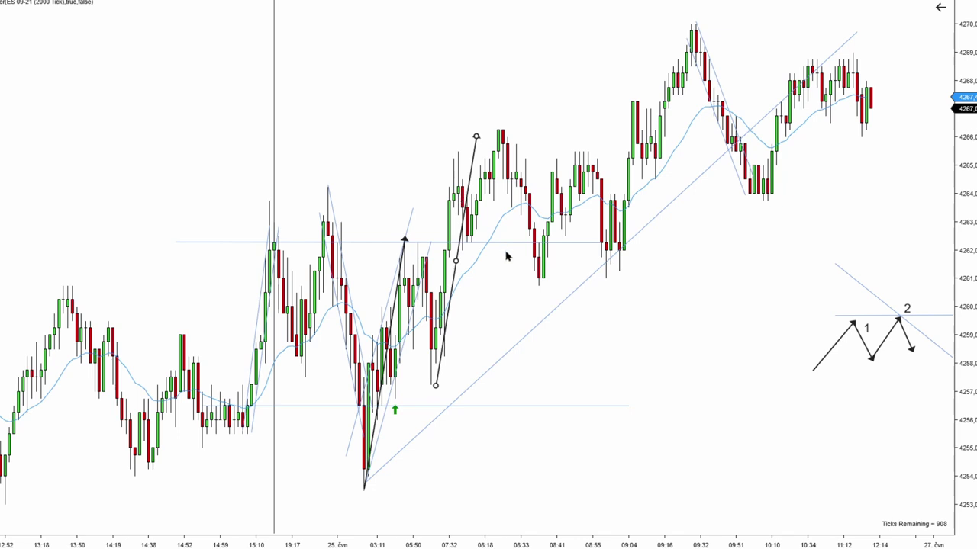
Step: Shift the copied upward arrow onto the second rising leg after 05:50, and delete both black upward arrows
{"action": "left_click_drag", "start_coordinate": [456, 276], "coordinate": [452, 277]}
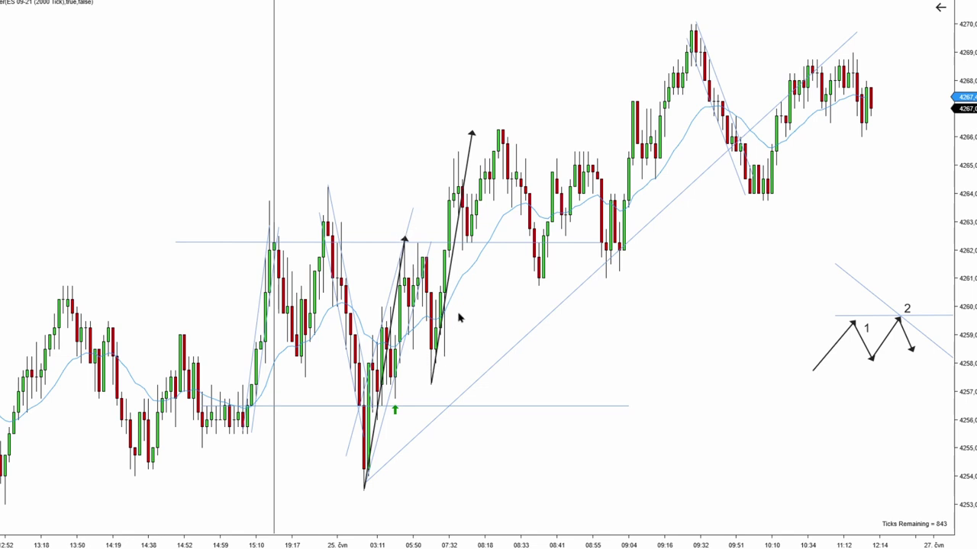
{"action": "left_click", "coordinate": [468, 162]}
{"action": "key", "text": "Delete"}
{"action": "left_click", "coordinate": [399, 273]}
{"action": "key", "text": "Delete"}
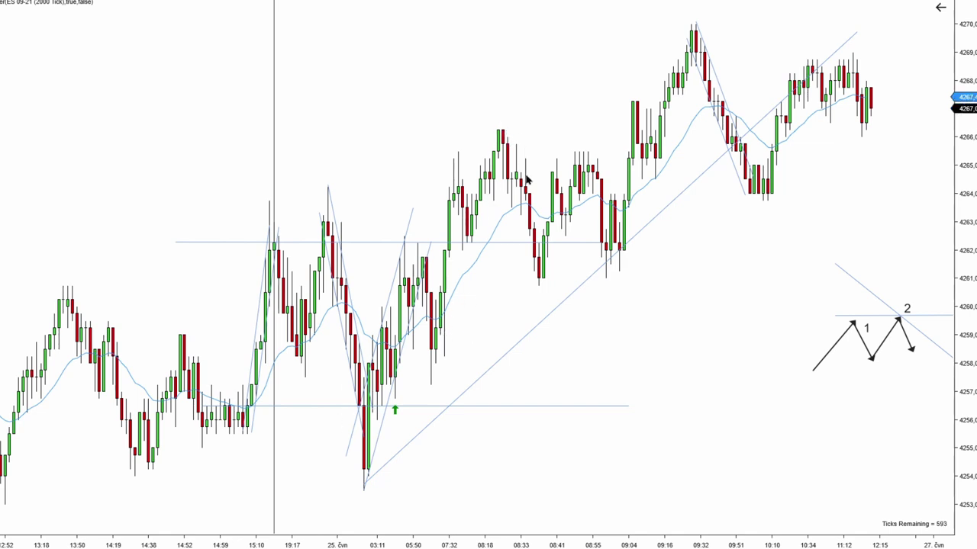
Step: Place a red down arrow above the candle near 08:33 and a green up arrow under the pullback low just before 09:16
{"action": "left_click", "coordinate": [111, 6]}
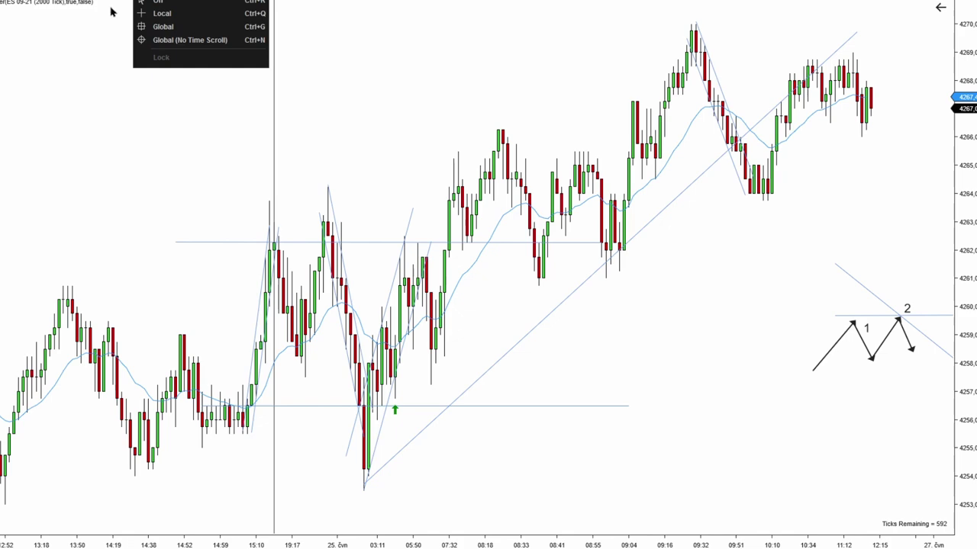
{"action": "left_click", "coordinate": [100, 4]}
{"action": "left_click", "coordinate": [101, 3]}
{"action": "mouse_move", "coordinate": [519, 320]}
{"action": "left_mouse_down"}
{"action": "mouse_move", "coordinate": [604, 314]}
{"action": "mouse_move", "coordinate": [815, 256]}
{"action": "mouse_move", "coordinate": [926, 246]}
{"action": "left_mouse_up"}
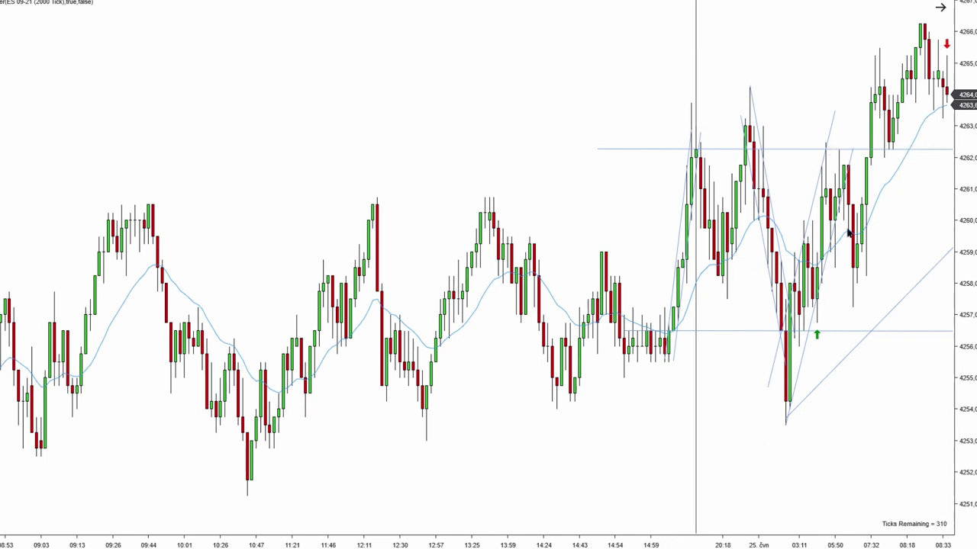
{"action": "left_click_drag", "start_coordinate": [910, 257], "coordinate": [537, 292]}
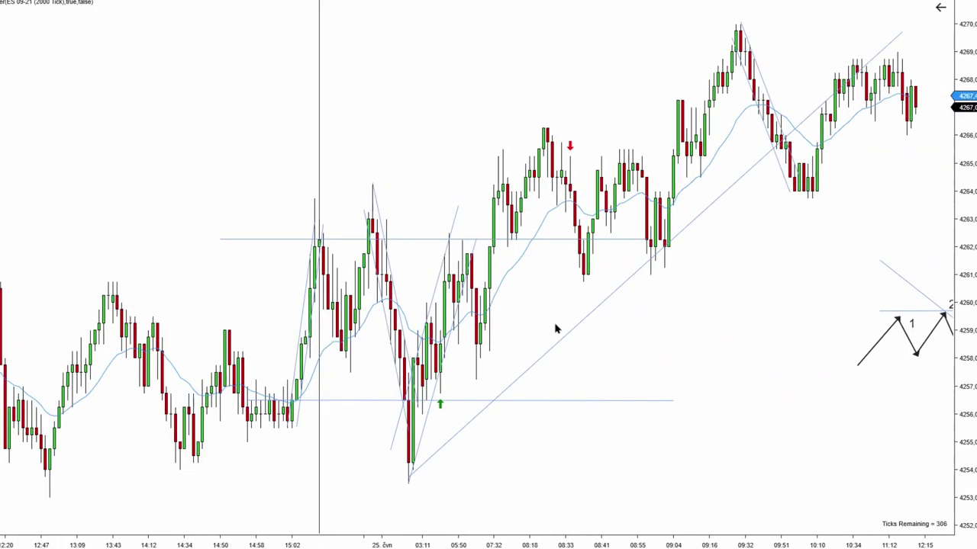
{"action": "left_click_drag", "start_coordinate": [789, 298], "coordinate": [711, 295]}
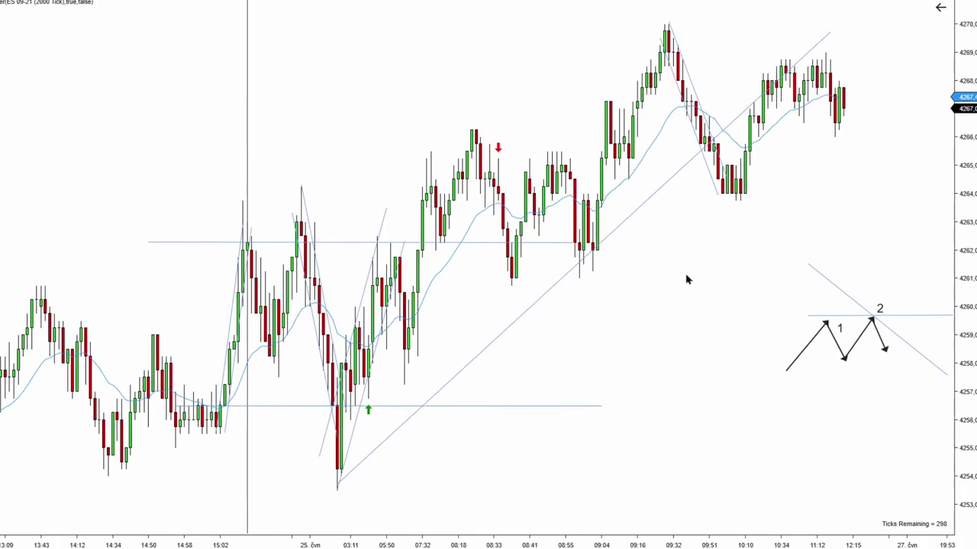
{"action": "left_click_drag", "start_coordinate": [635, 206], "coordinate": [629, 187]}
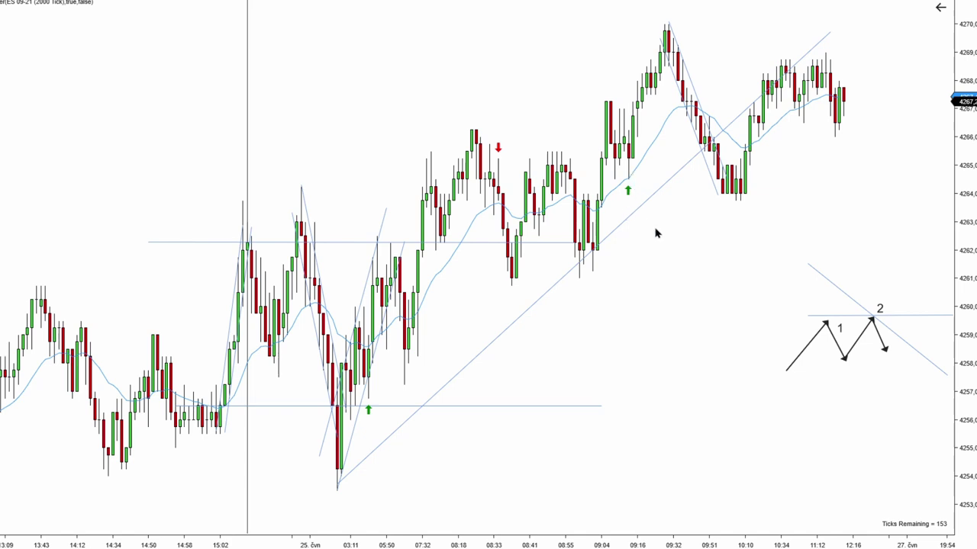
{"action": "left_click_drag", "start_coordinate": [655, 237], "coordinate": [645, 241]}
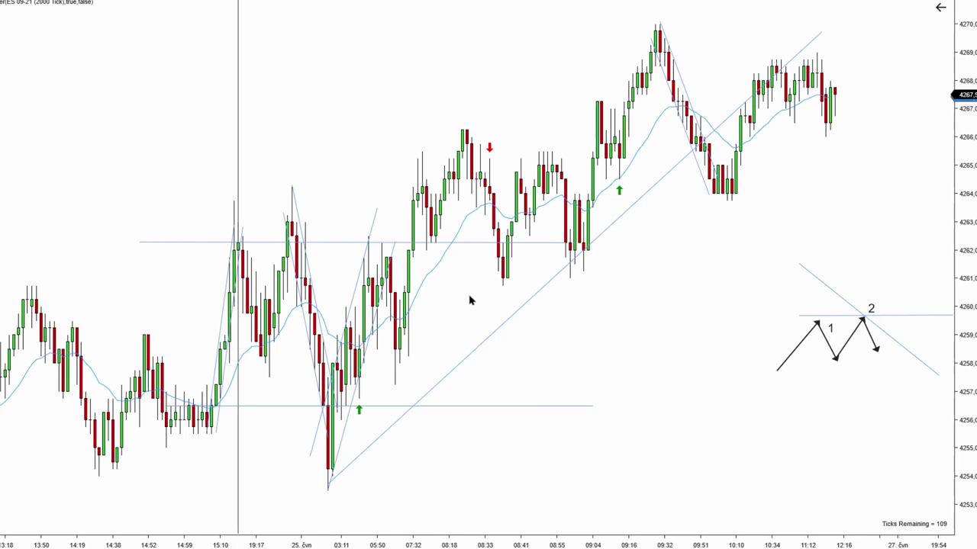
Step: Draw a downward arrow from the 4266.3 swing high to about 4261, and a similar one along the falling leg around 08:55
{"action": "left_click_drag", "start_coordinate": [468, 299], "coordinate": [436, 301]}
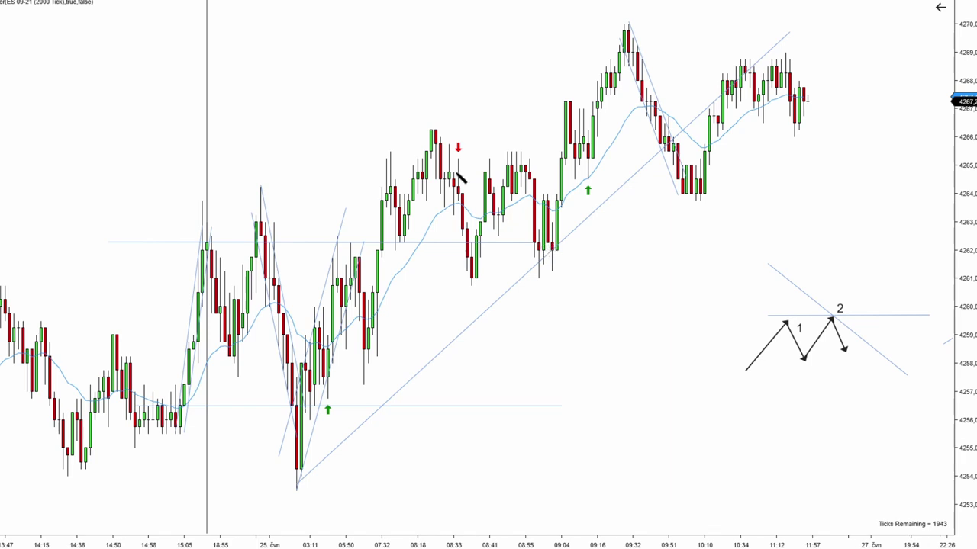
{"action": "left_click_drag", "start_coordinate": [432, 128], "coordinate": [472, 281]}
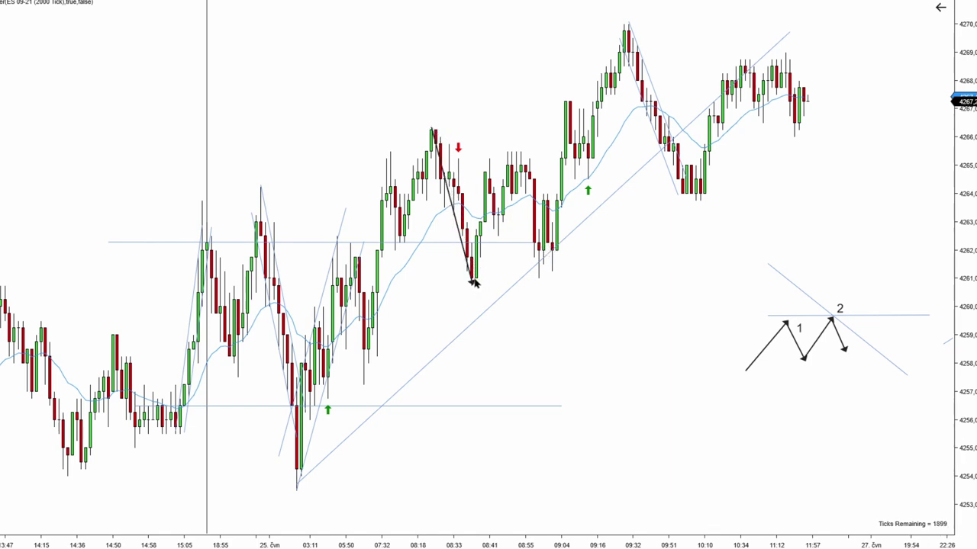
{"action": "mouse_move", "coordinate": [508, 147]}
{"action": "left_mouse_down"}
{"action": "mouse_move", "coordinate": [549, 262]}
{"action": "mouse_move", "coordinate": [539, 282]}
{"action": "left_mouse_up"}
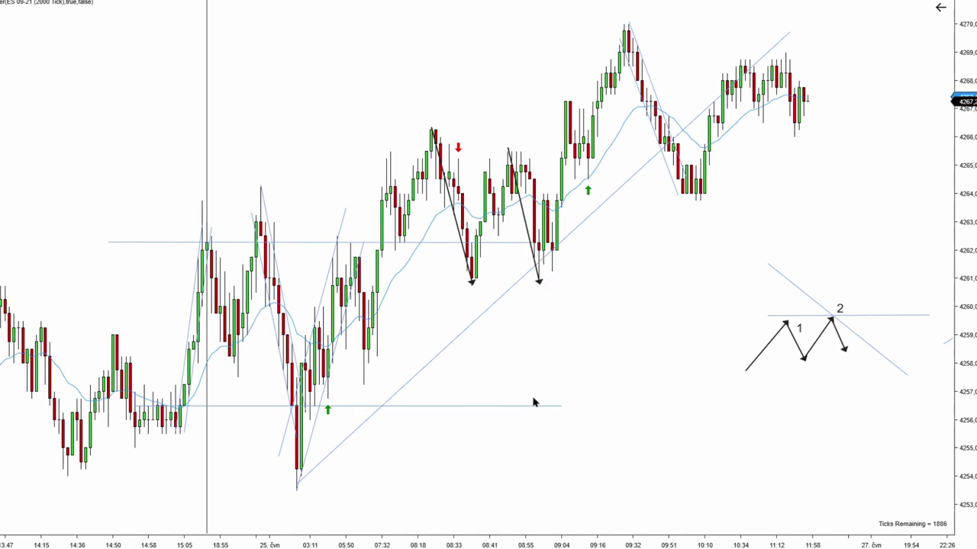
Step: Shift the horizontal level at about 4262.25 slightly later in time, and delete the two black downward arrows
{"action": "left_click_drag", "start_coordinate": [423, 243], "coordinate": [448, 242]}
{"action": "left_click", "coordinate": [534, 255]}
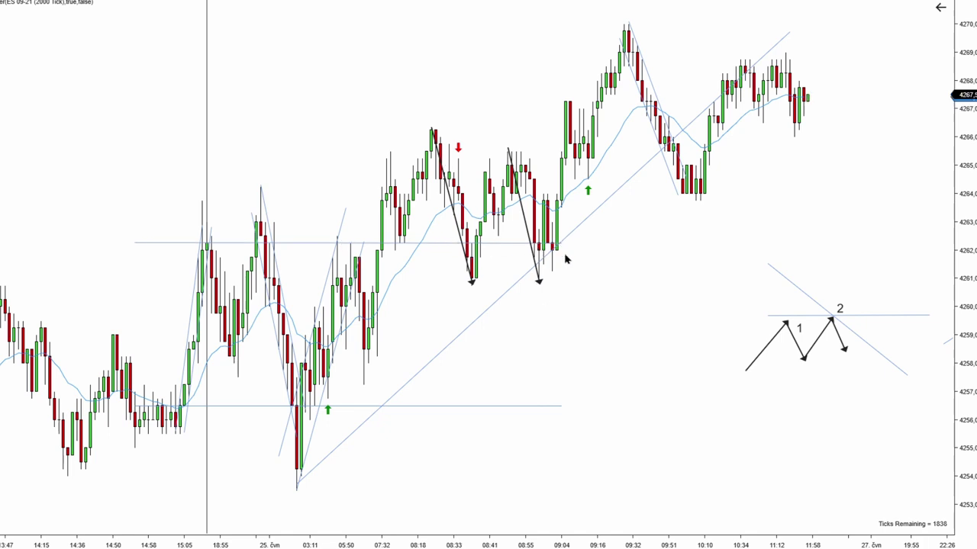
{"action": "left_click", "coordinate": [524, 226]}
{"action": "key", "text": "Delete"}
{"action": "left_click", "coordinate": [455, 222]}
{"action": "key", "text": "Delete"}
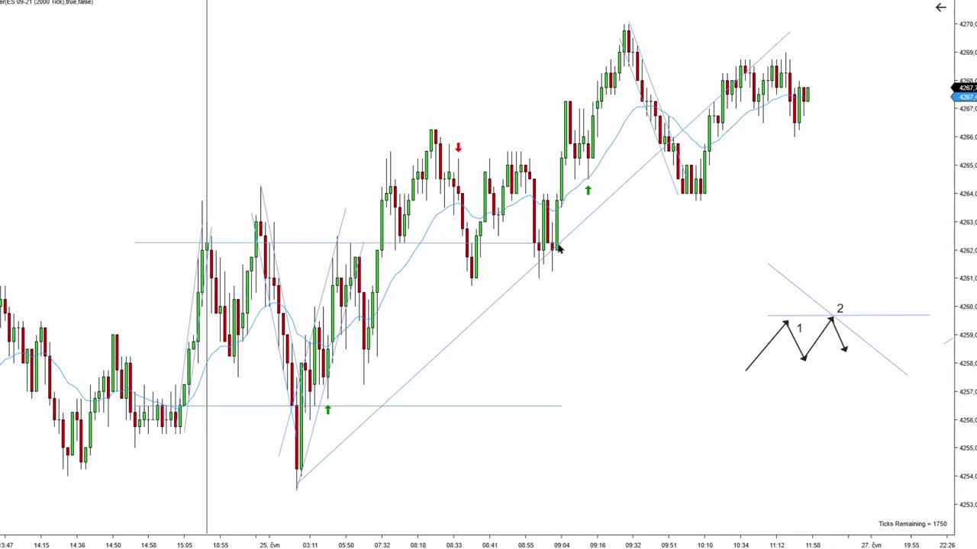
Step: Draw two rising trend lines from the 25 June low, one to about 4266.6 past 08:33 and one to about 4266.3 near 09:16
{"action": "left_click_drag", "start_coordinate": [624, 243], "coordinate": [562, 244]}
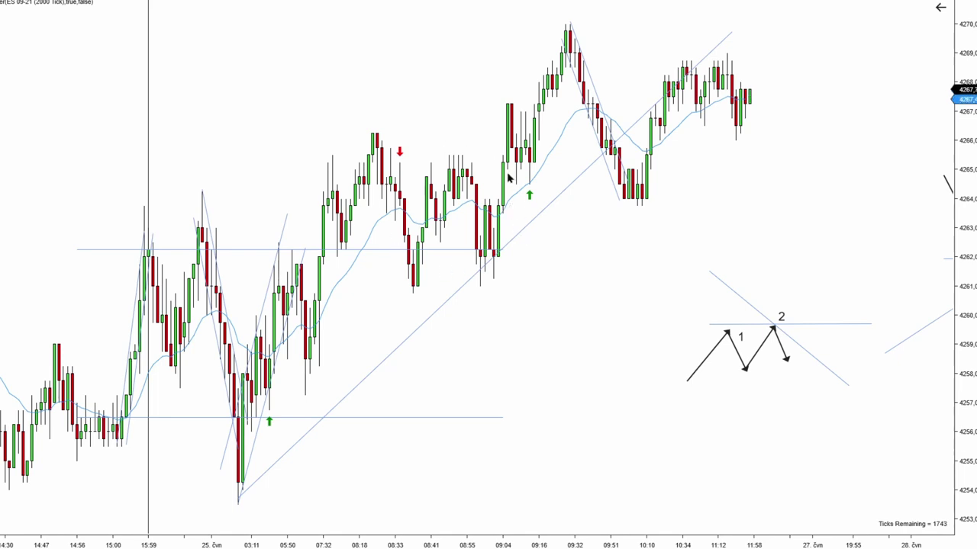
{"action": "left_click_drag", "start_coordinate": [586, 290], "coordinate": [639, 265]}
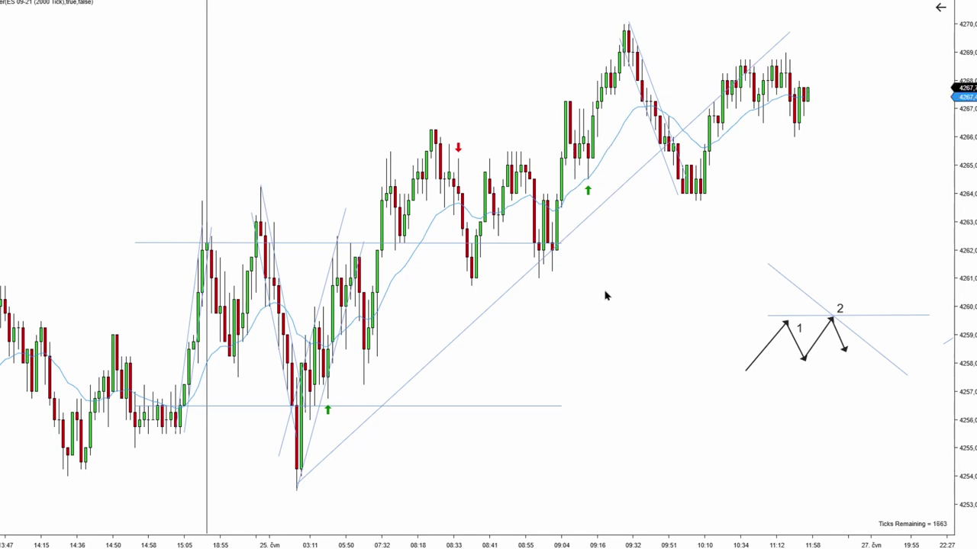
{"action": "scroll", "coordinate": [624, 257], "scroll_direction": "left", "scroll_amount": 4}
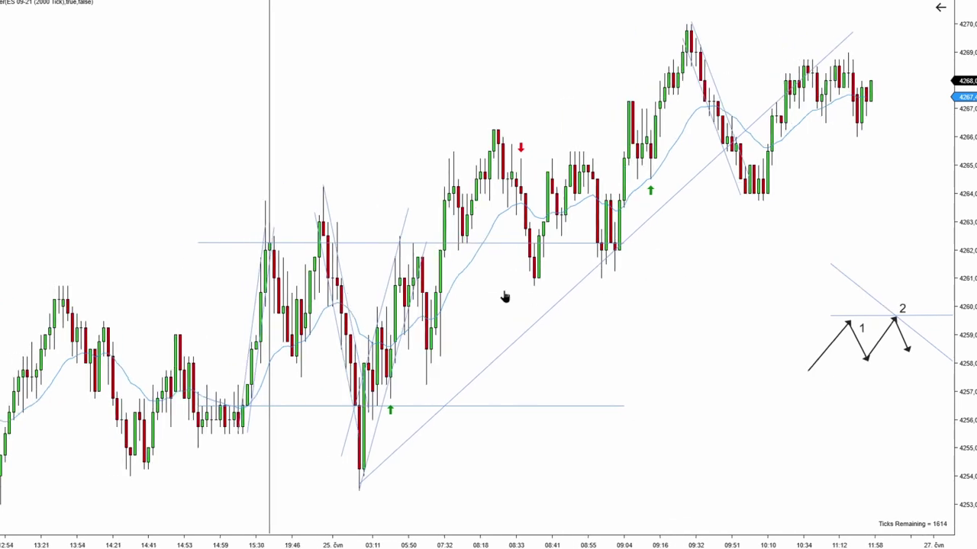
{"action": "scroll", "coordinate": [504, 296], "scroll_direction": "left", "scroll_amount": 1}
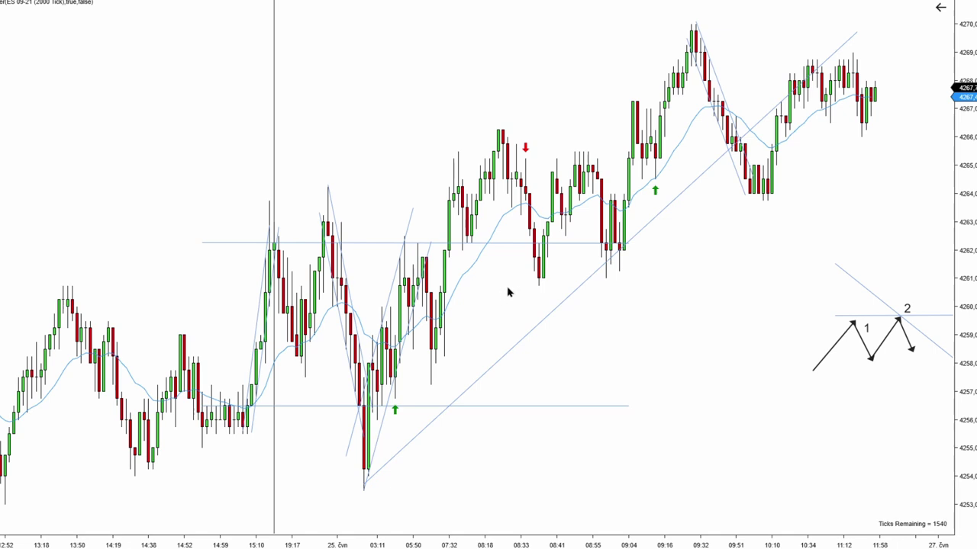
{"action": "left_click", "coordinate": [364, 486]}
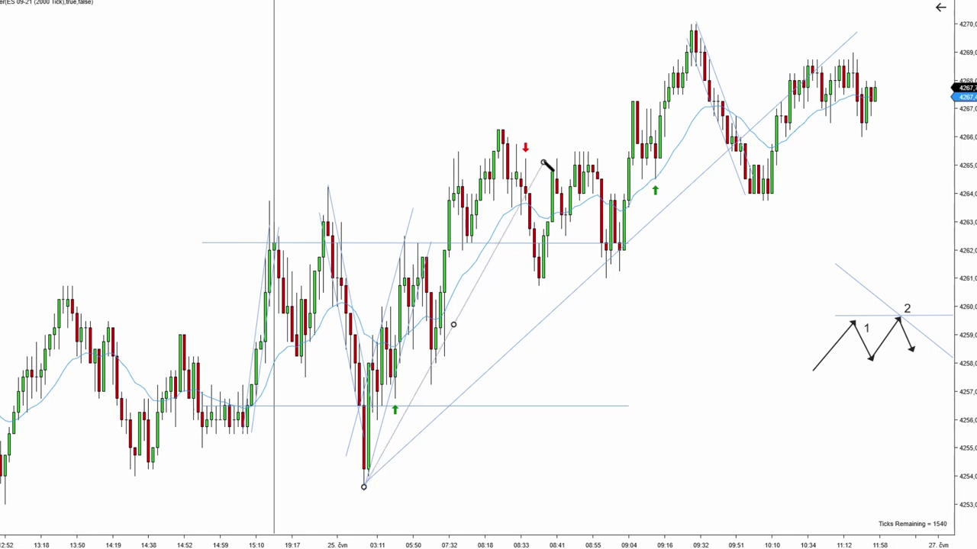
{"action": "left_click", "coordinate": [551, 122]}
{"action": "left_click", "coordinate": [364, 482]}
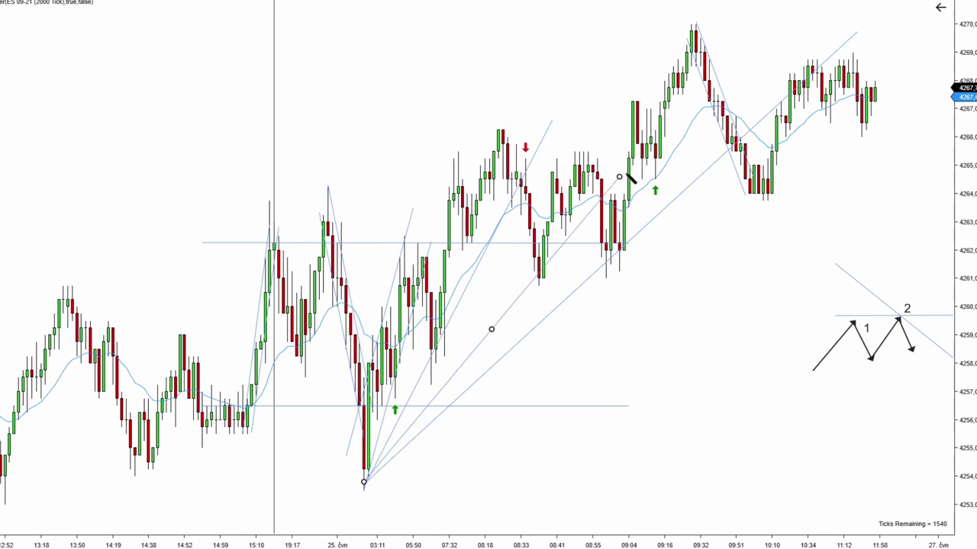
{"action": "left_click", "coordinate": [656, 128]}
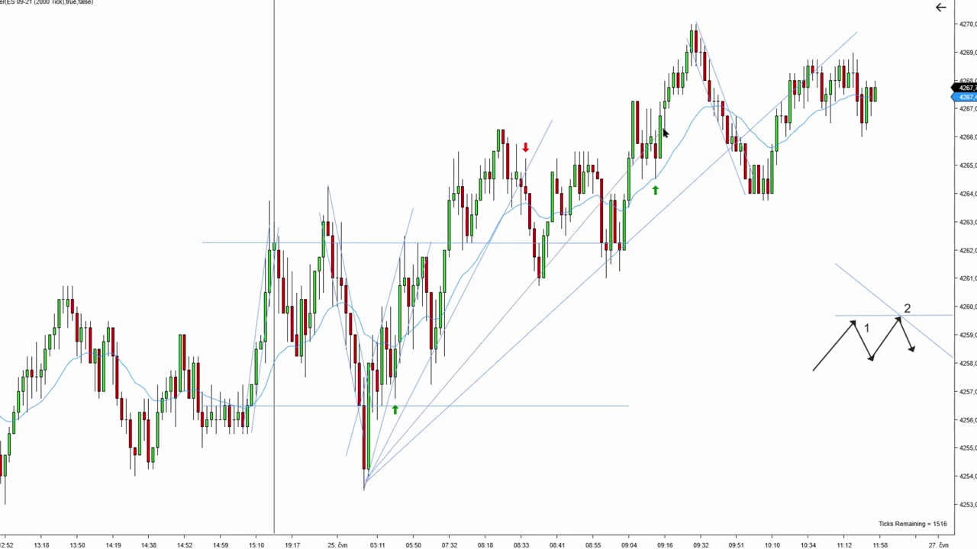
Step: Delete the two steeper trend lines fanning out from the 25 June low, keeping the long rising line
{"action": "left_click", "coordinate": [528, 292]}
{"action": "key", "text": "Delete"}
{"action": "left_click", "coordinate": [476, 278]}
{"action": "key", "text": "Delete"}
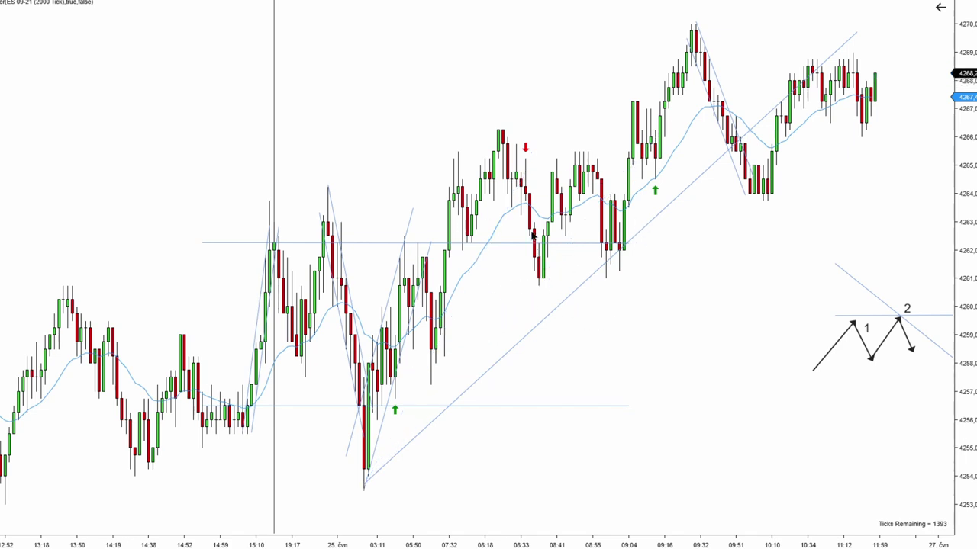
Step: Lower the long rising trend line slightly onto the 25 June low, and place a parallel copy through the 4266.3 swing high
{"action": "left_click", "coordinate": [482, 374]}
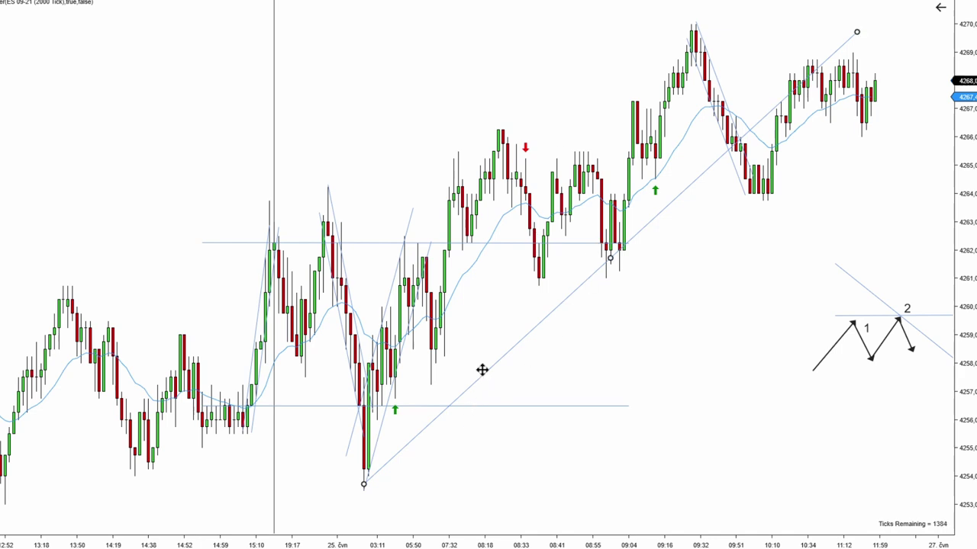
{"action": "key", "text": "Escape"}
{"action": "scroll", "coordinate": [504, 321], "scroll_direction": "down", "scroll_amount": 2}
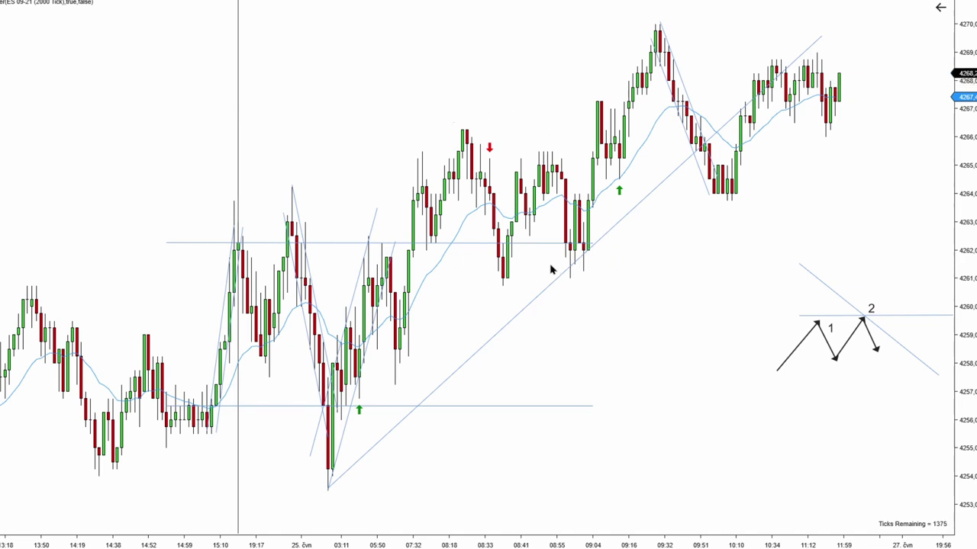
{"action": "left_click", "coordinate": [527, 310]}
{"action": "left_click_drag", "start_coordinate": [528, 310], "coordinate": [449, 148]}
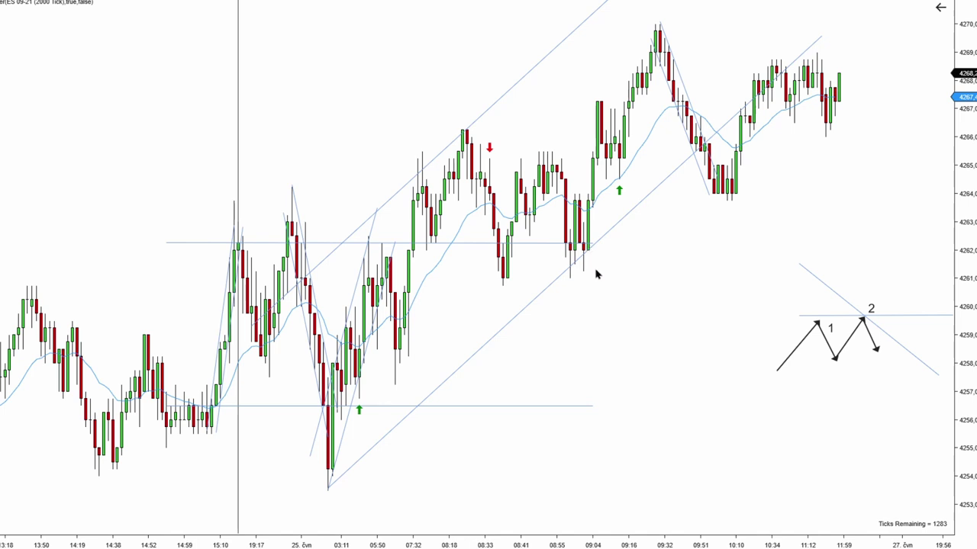
Step: Examine the rising channel, the price action after its lower line breaks, and the two numbered 1-2 pattern sketches
{"action": "scroll", "coordinate": [683, 278], "scroll_direction": "up", "scroll_amount": 3}
{"action": "scroll", "coordinate": [656, 259], "scroll_direction": "down", "scroll_amount": 2}
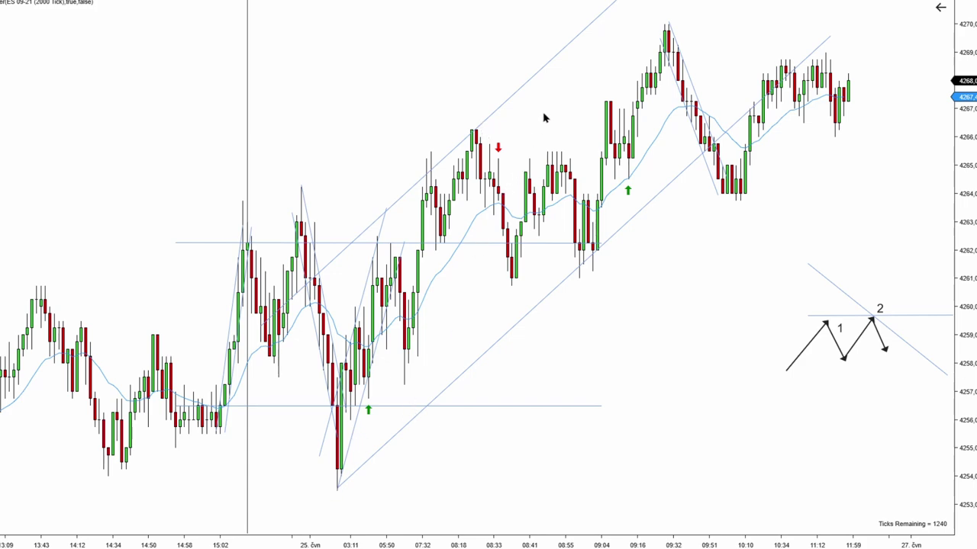
{"action": "mouse_move", "coordinate": [702, 252]}
{"action": "left_mouse_down"}
{"action": "mouse_move", "coordinate": [652, 251]}
{"action": "mouse_move", "coordinate": [606, 233]}
{"action": "mouse_move", "coordinate": [518, 154]}
{"action": "left_mouse_up"}
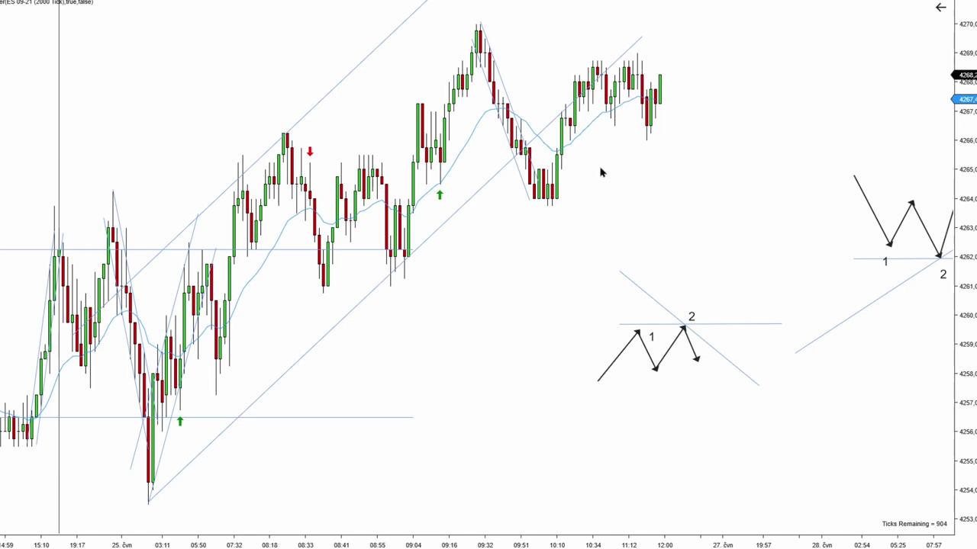
{"action": "left_click_drag", "start_coordinate": [522, 267], "coordinate": [556, 254]}
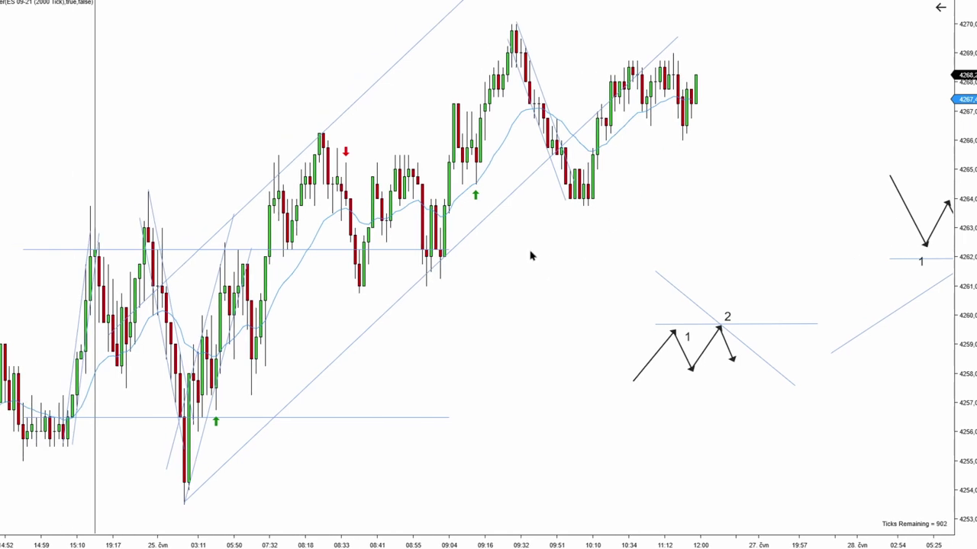
{"action": "left_click_drag", "start_coordinate": [531, 252], "coordinate": [549, 251]}
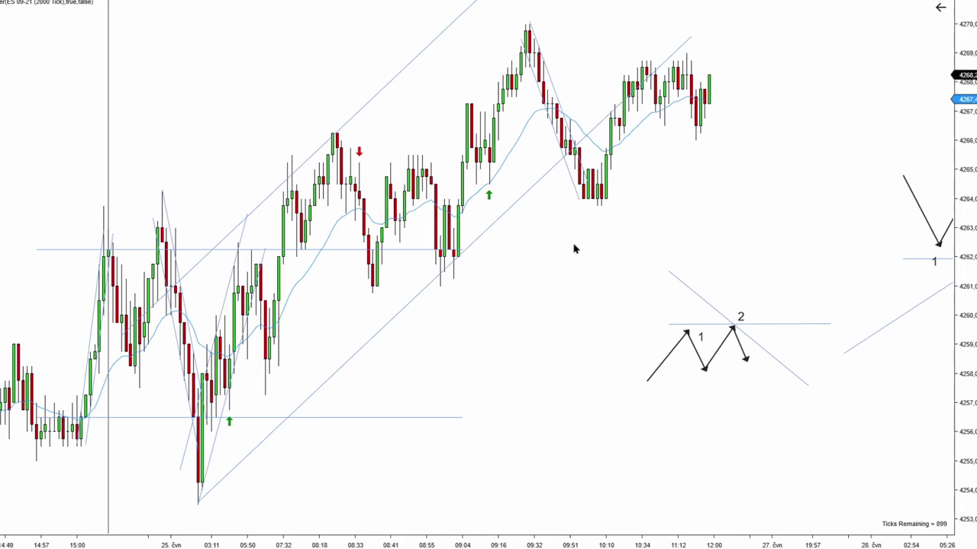
{"action": "scroll", "coordinate": [564, 249], "scroll_direction": "down", "scroll_amount": 3}
{"action": "scroll", "coordinate": [603, 225], "scroll_direction": "down", "scroll_amount": 1}
{"action": "left_click_drag", "start_coordinate": [604, 225], "coordinate": [539, 246]}
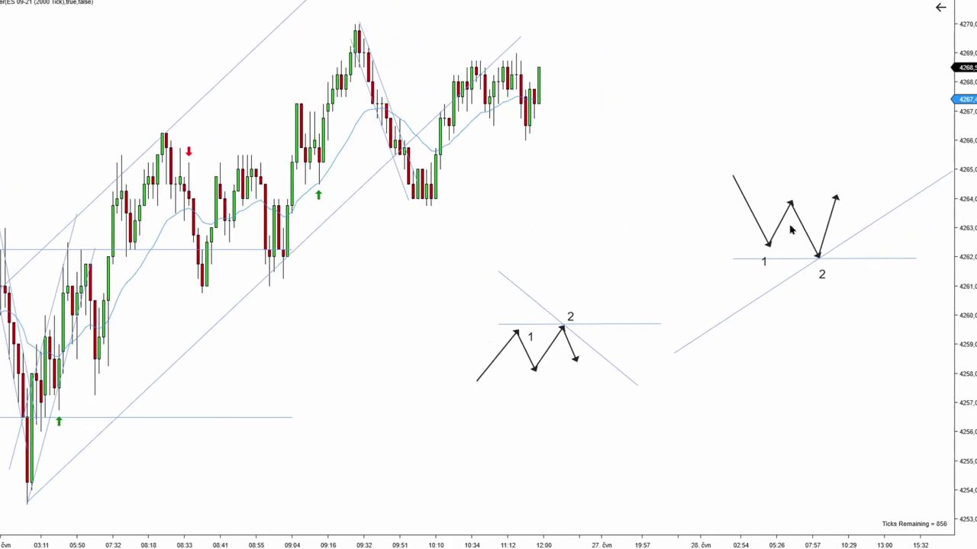
{"action": "scroll", "coordinate": [527, 259], "scroll_direction": "up", "scroll_amount": 4}
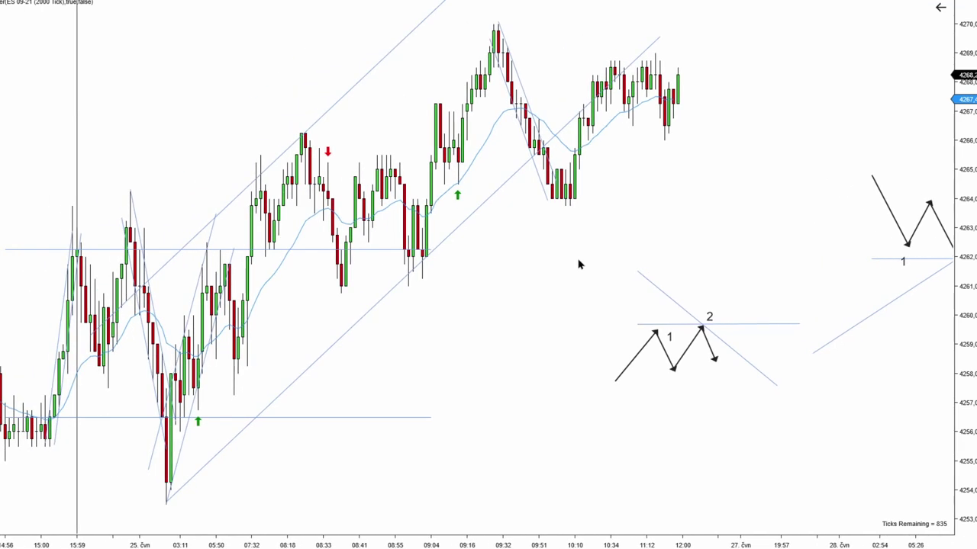
{"action": "scroll", "coordinate": [529, 292], "scroll_direction": "up", "scroll_amount": 3}
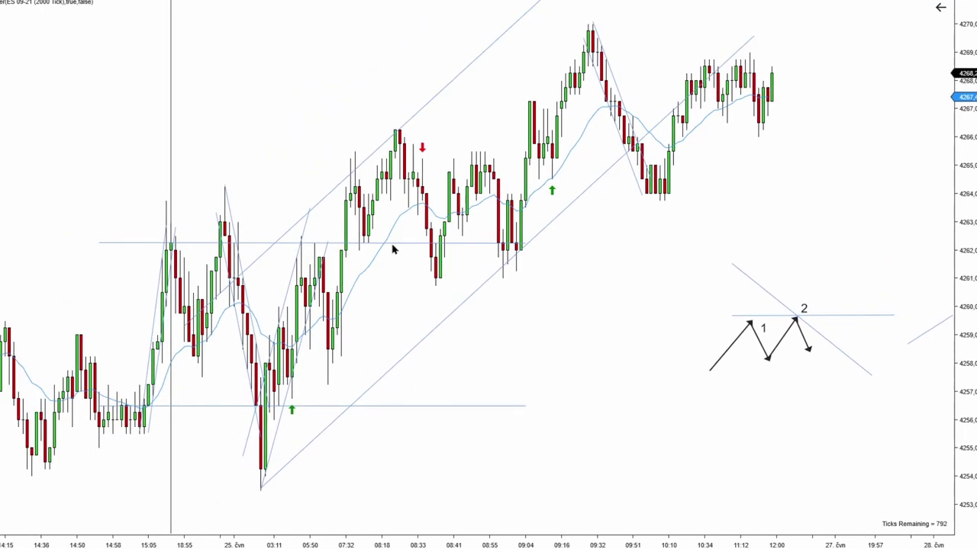